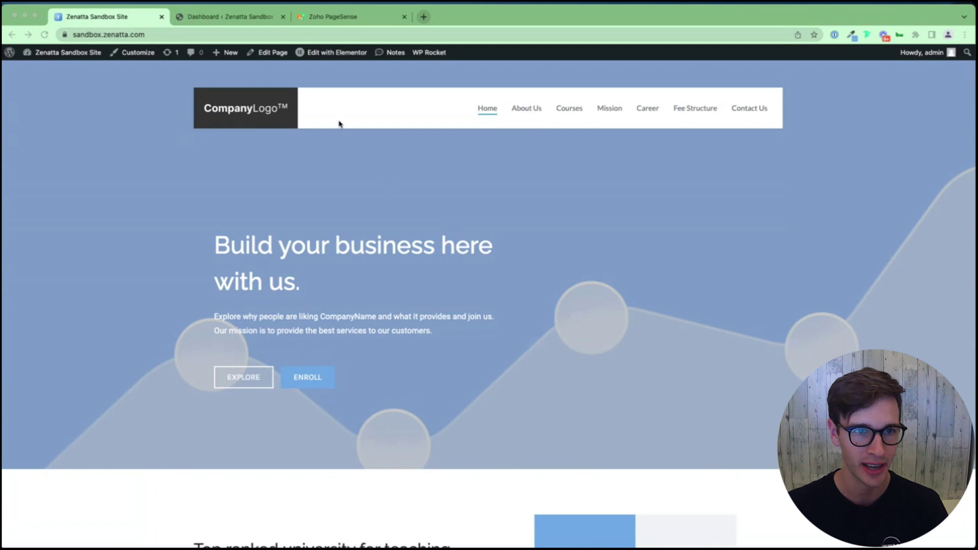
Switch to the WordPress dashboard, search the plugin directory for "Custom Css & JS", and examine the Simple Custom CSS and JS entry's active installations
click(209, 18)
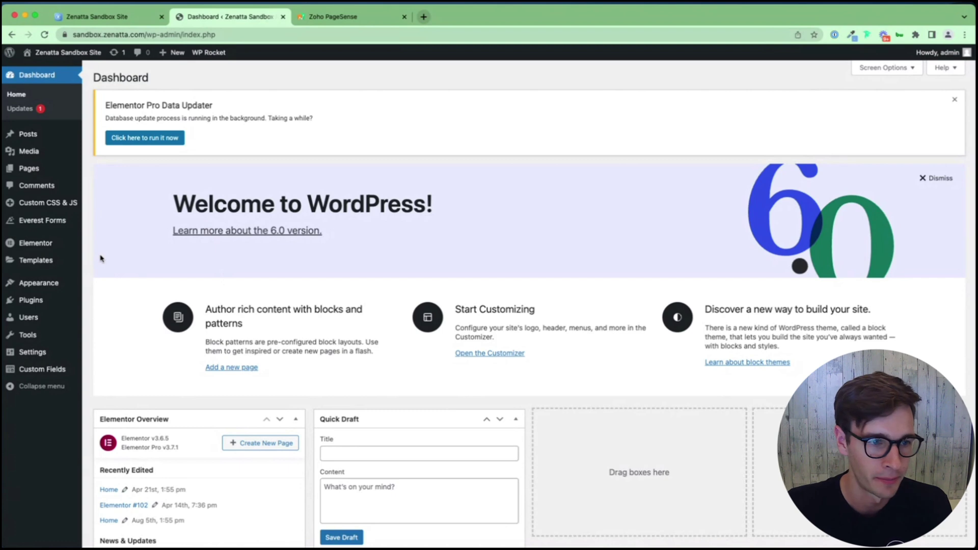
mouse_move(78, 266)
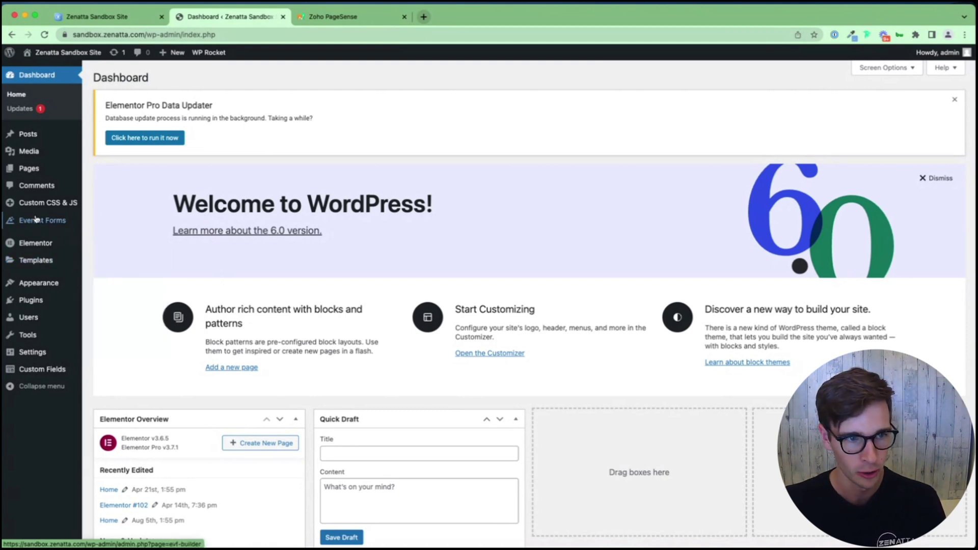
mouse_move(50, 205)
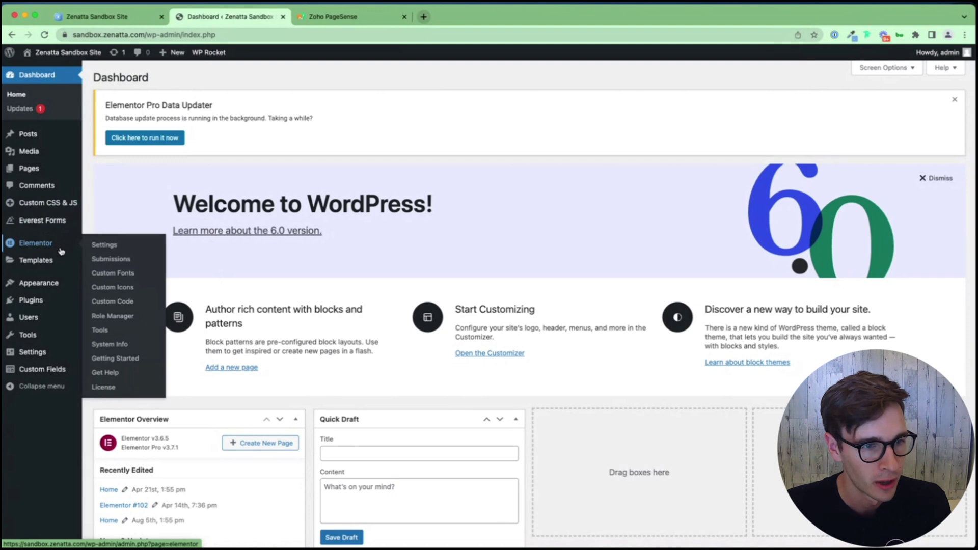
click(27, 302)
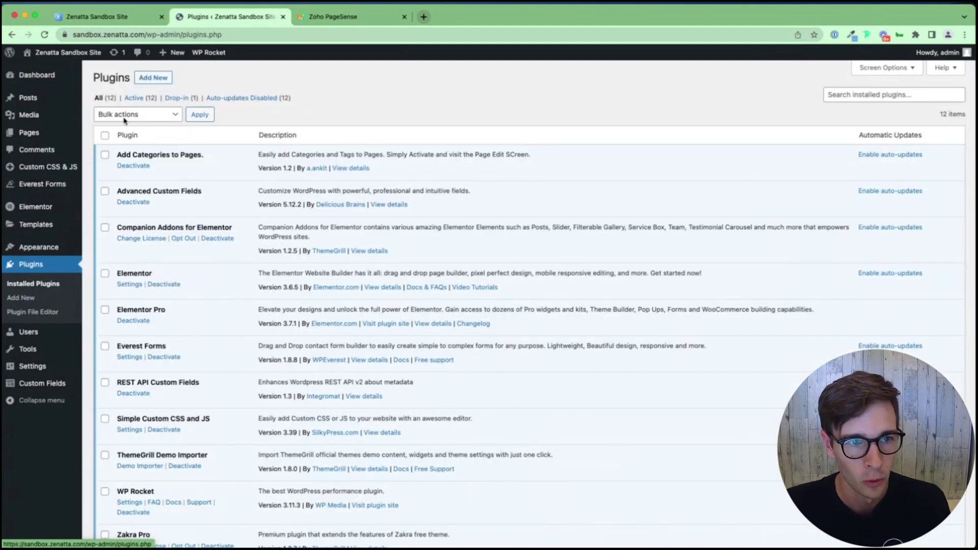
click(160, 83)
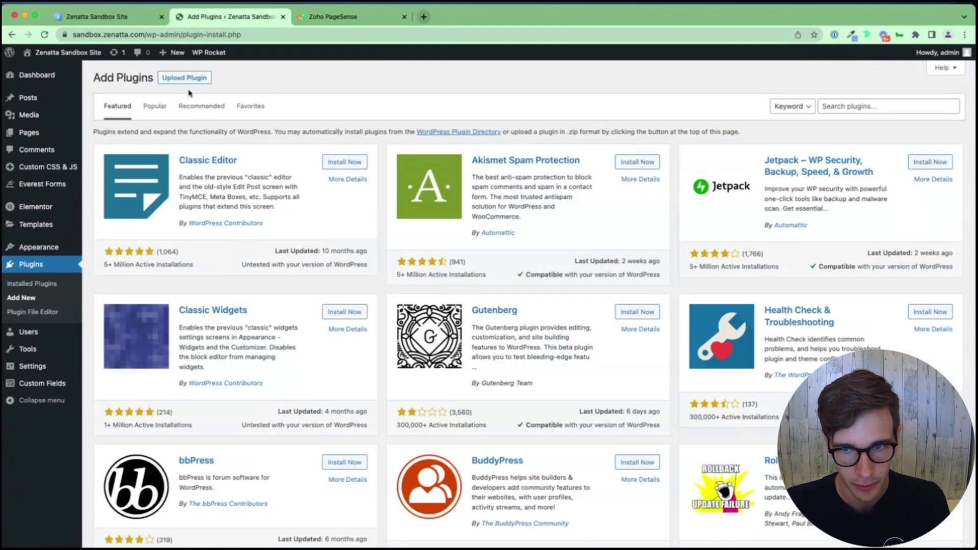
click(875, 107)
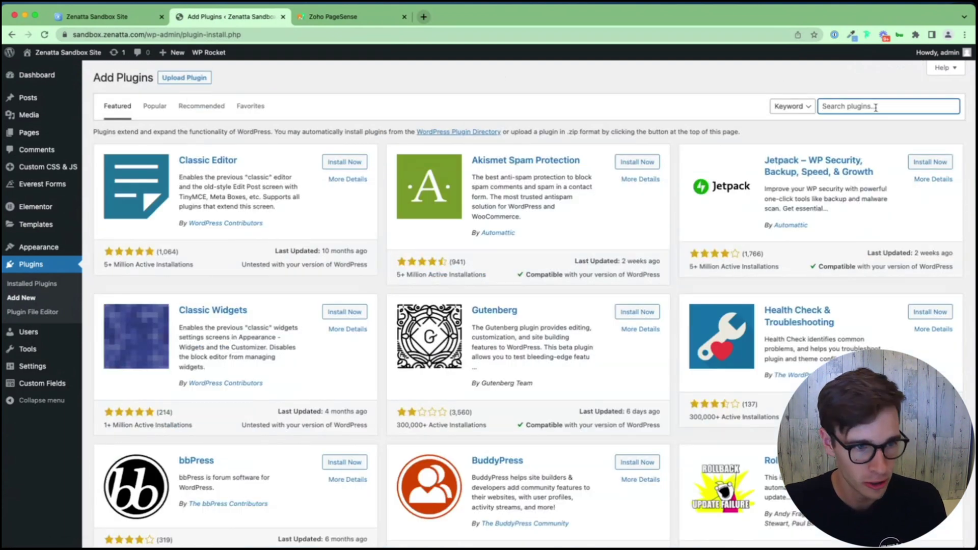
text(Custom Css & JS)
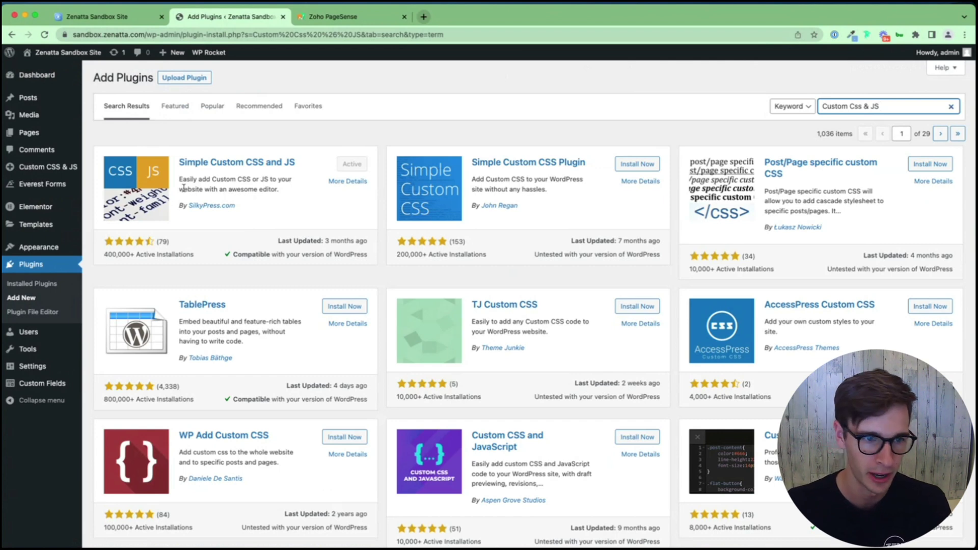
click(104, 254)
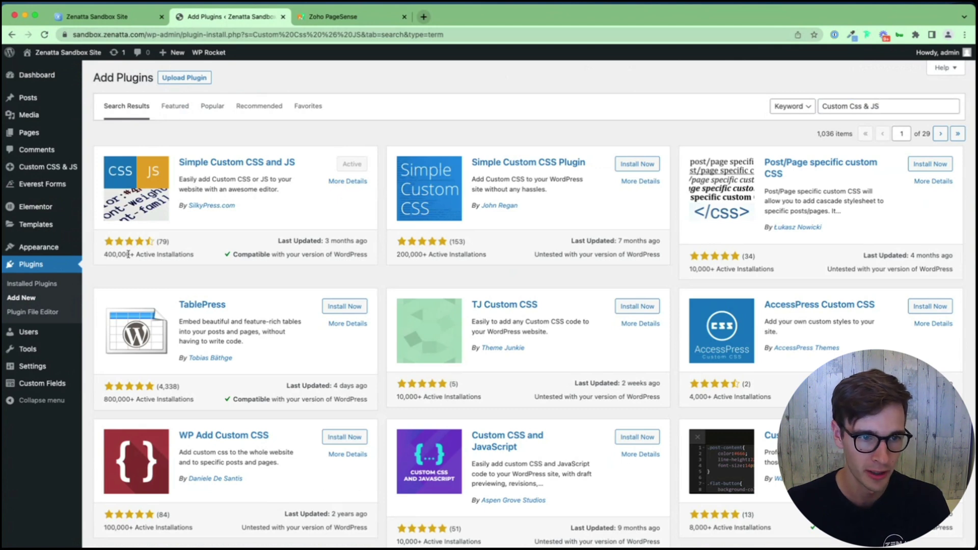
drag(130, 254, 154, 241)
click(104, 259)
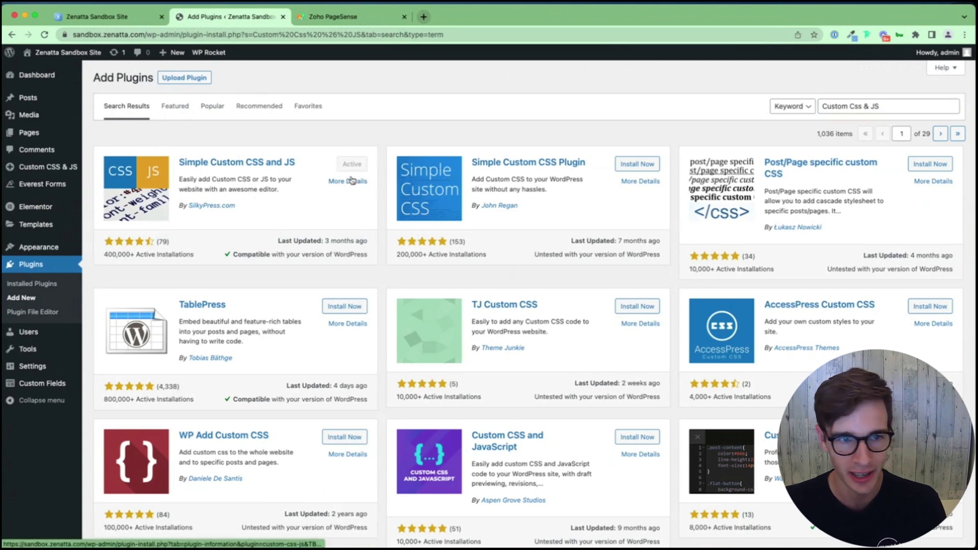
Start a new custom HTML code entry titled "Zoho Pagesense" and place the cursor on the empty line below the sample comment
click(36, 170)
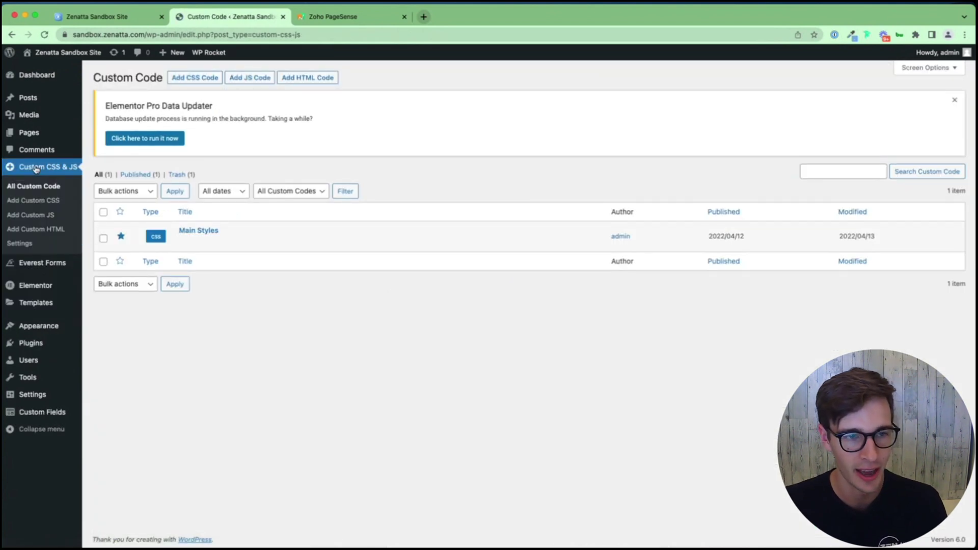
click(306, 79)
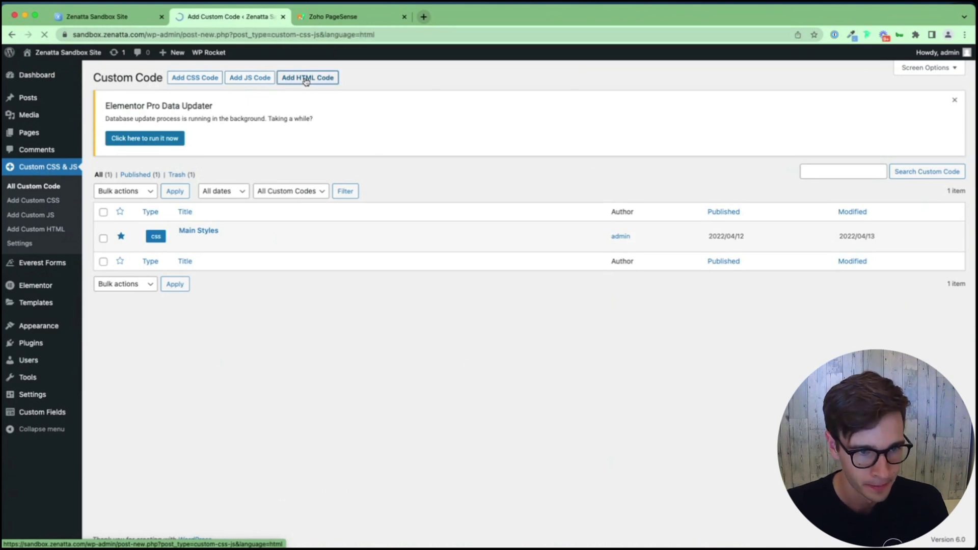
text(Zoho Pagesense)
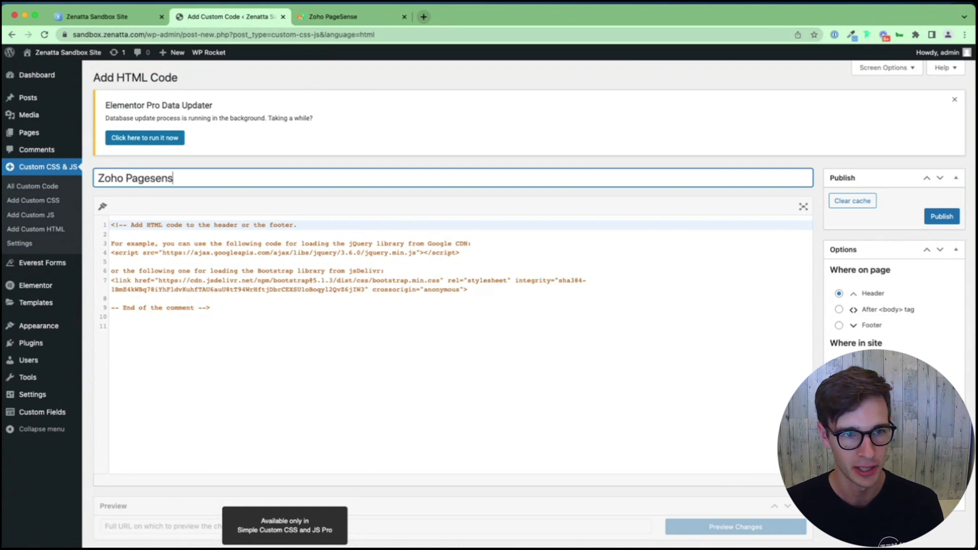
click(267, 326)
key(super+a)
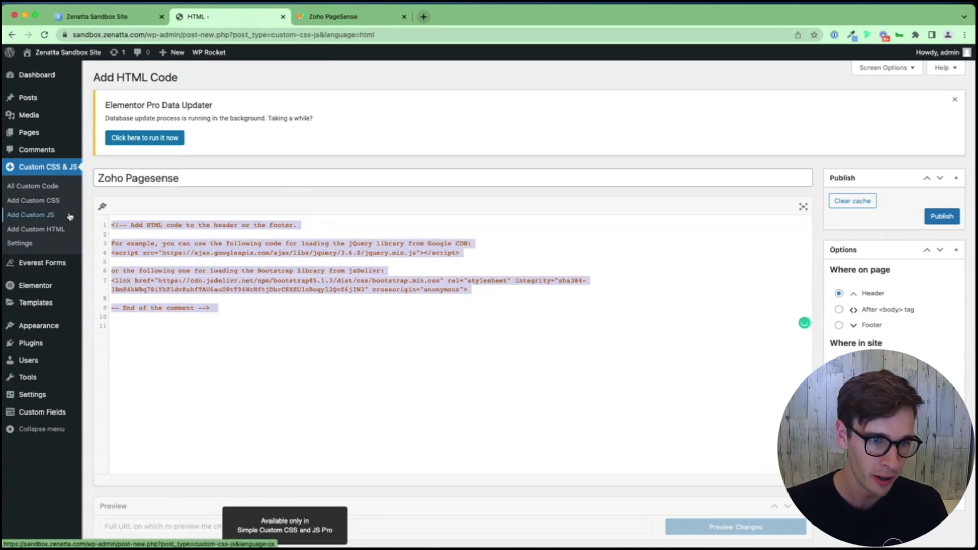
click(258, 362)
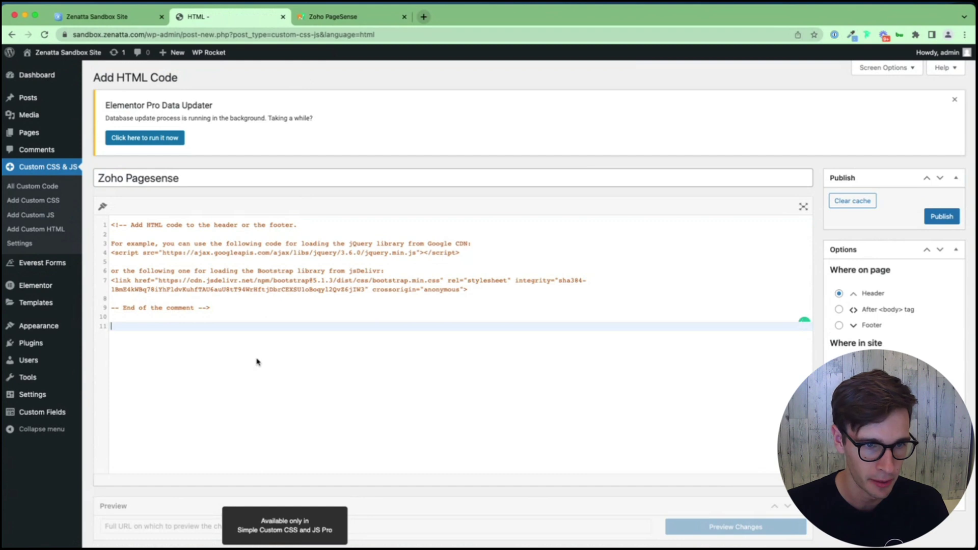
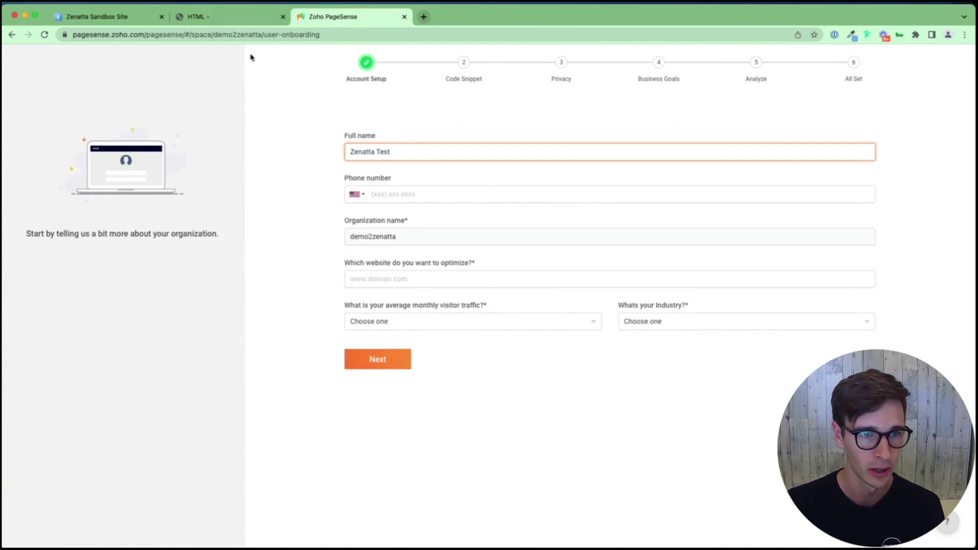
click(423, 17)
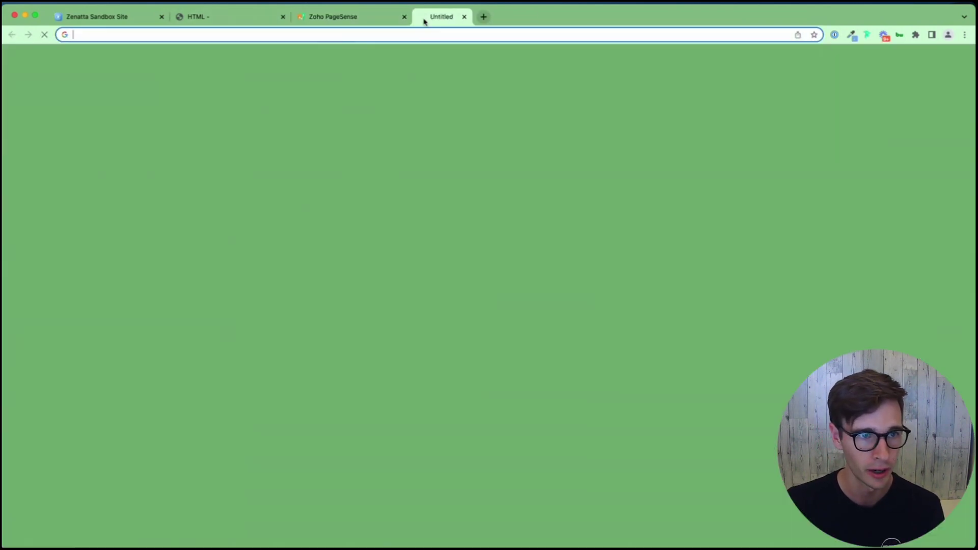
text(sandbox.zenatta.com)
key(Return)
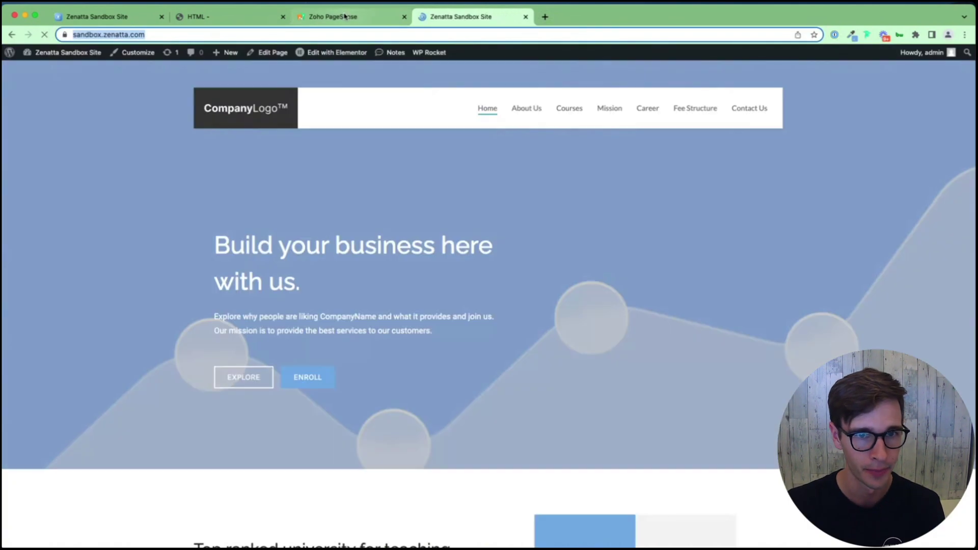
click(326, 17)
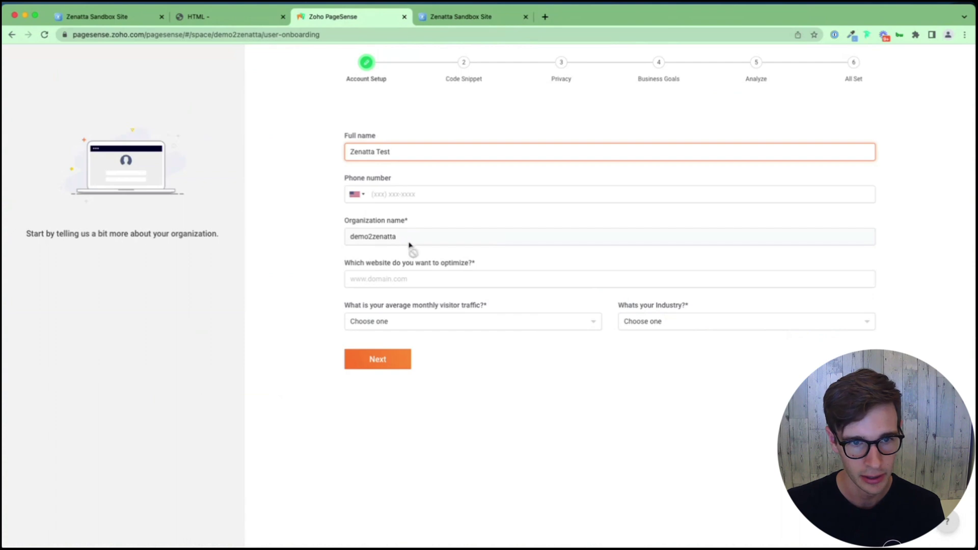
click(373, 282)
text(https://sandbox.zenatta.com/)
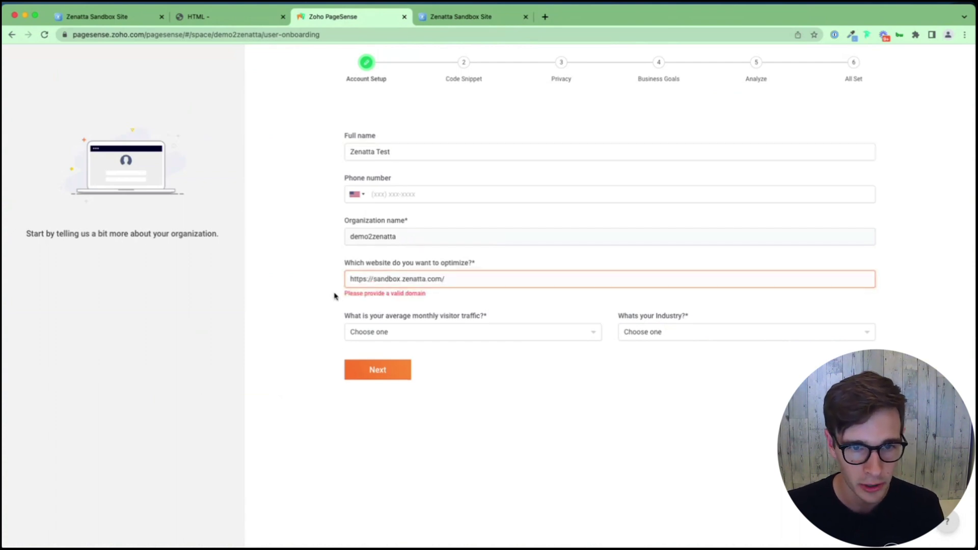
key(BackSpace)
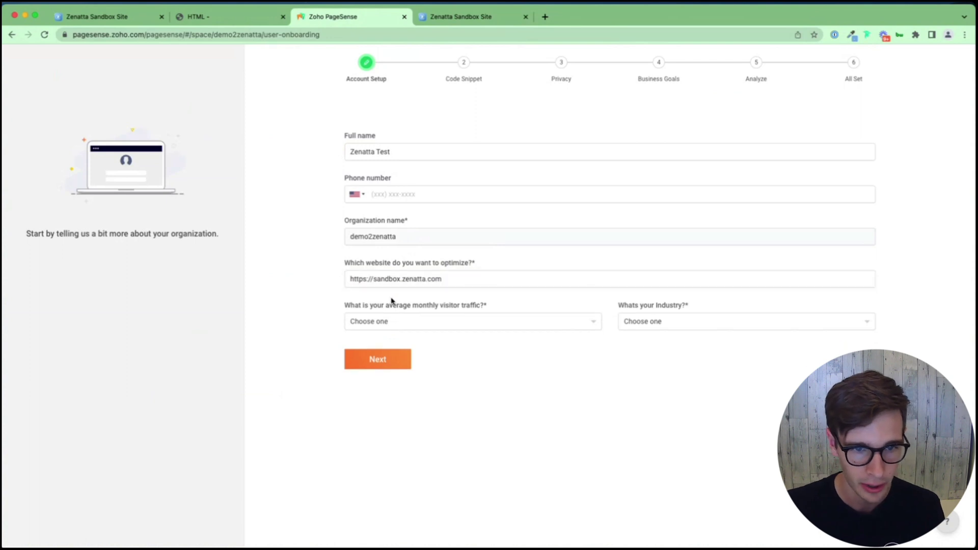
text(/)
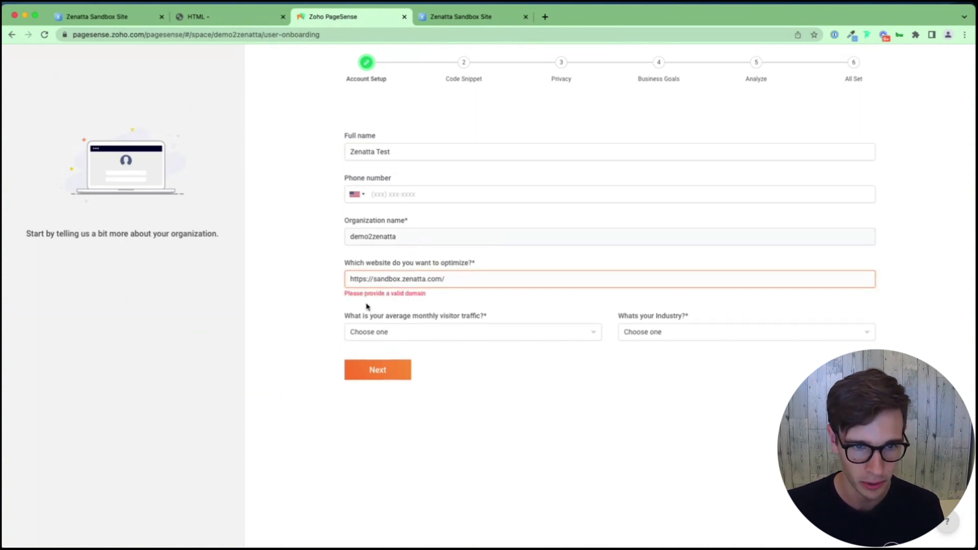
key(BackSpace)
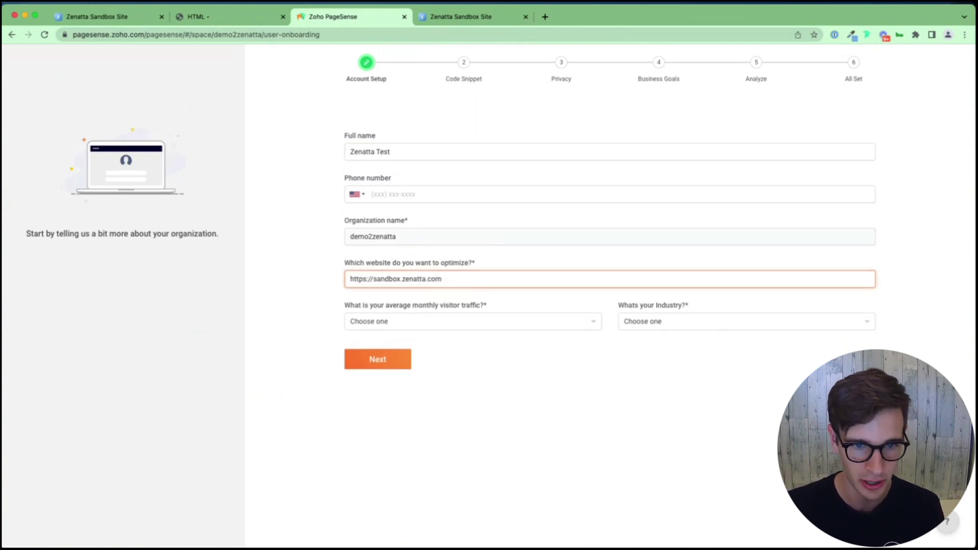
click(313, 303)
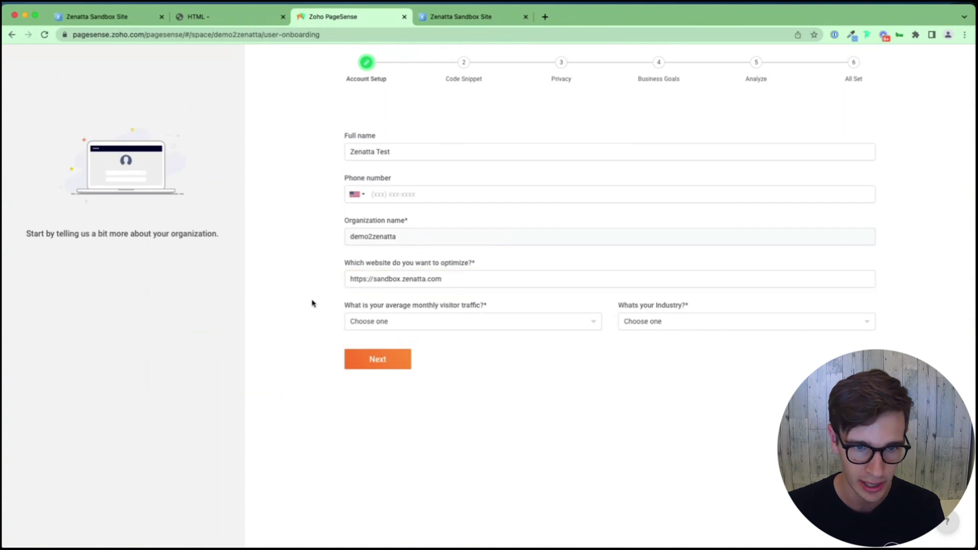
Set monthly visitor traffic to "Up to 100k" and industry to "Digital Marketing / Agency / Web Development Shop", and continue to the code snippet stage
click(417, 328)
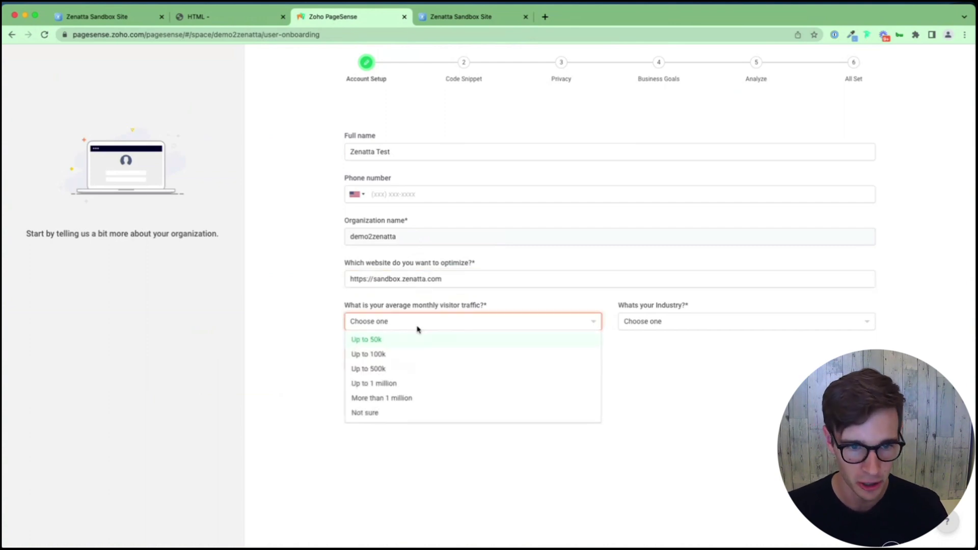
click(368, 355)
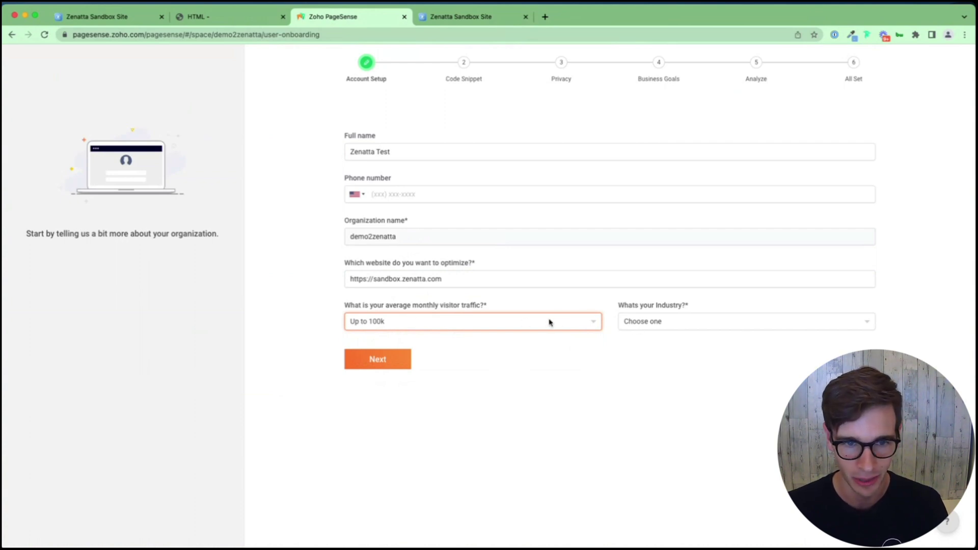
click(680, 320)
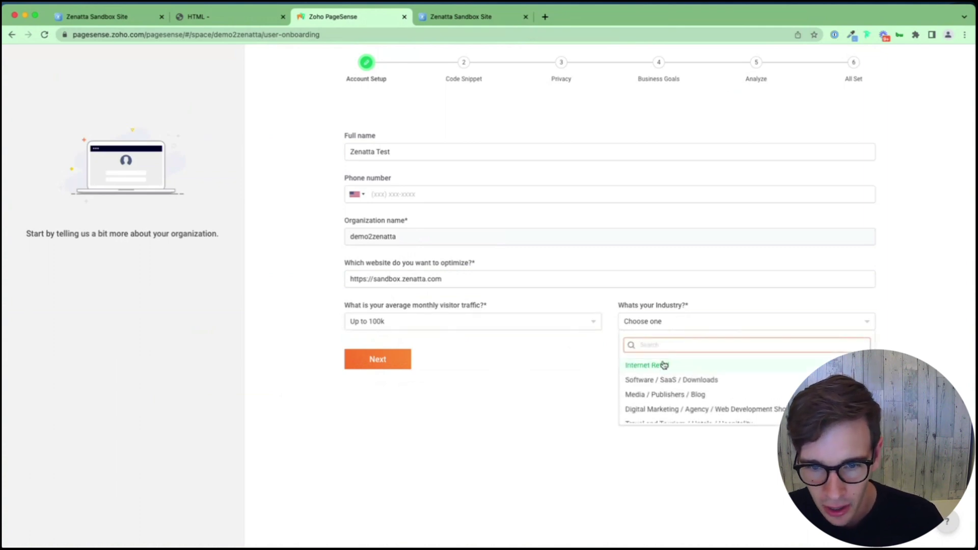
scroll(669, 382, down, 1)
click(670, 395)
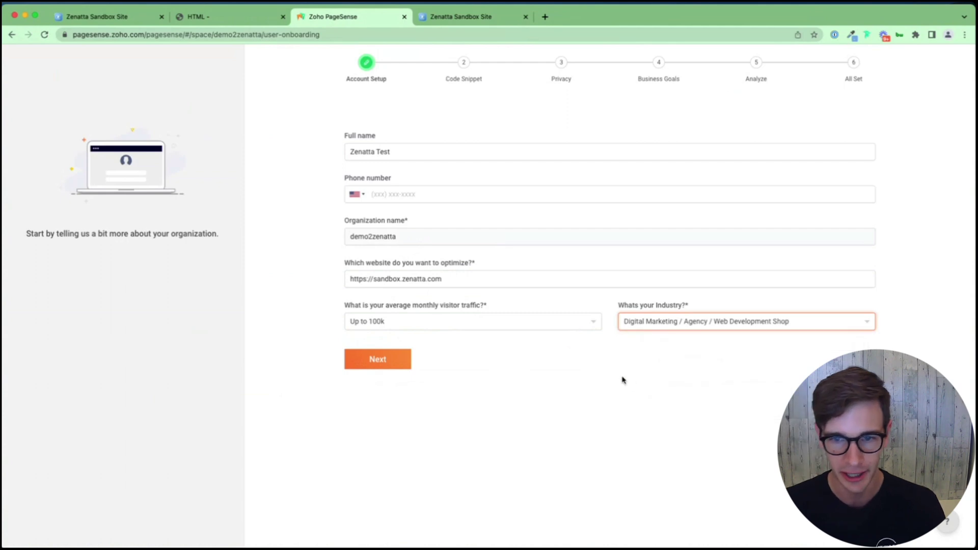
click(365, 357)
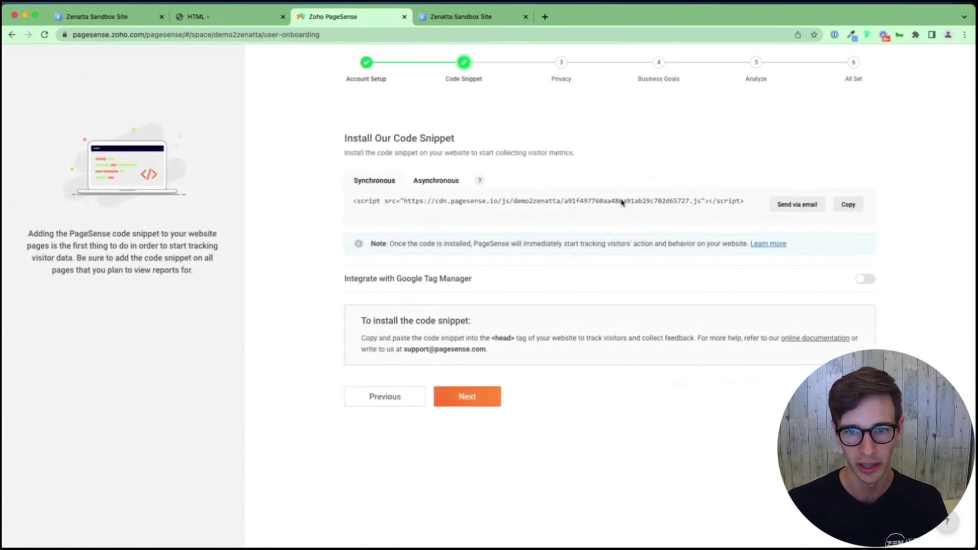
Copy the synchronous PageSense code snippet into the WordPress HTML code entry below the sample comment and publish it
click(847, 204)
click(227, 17)
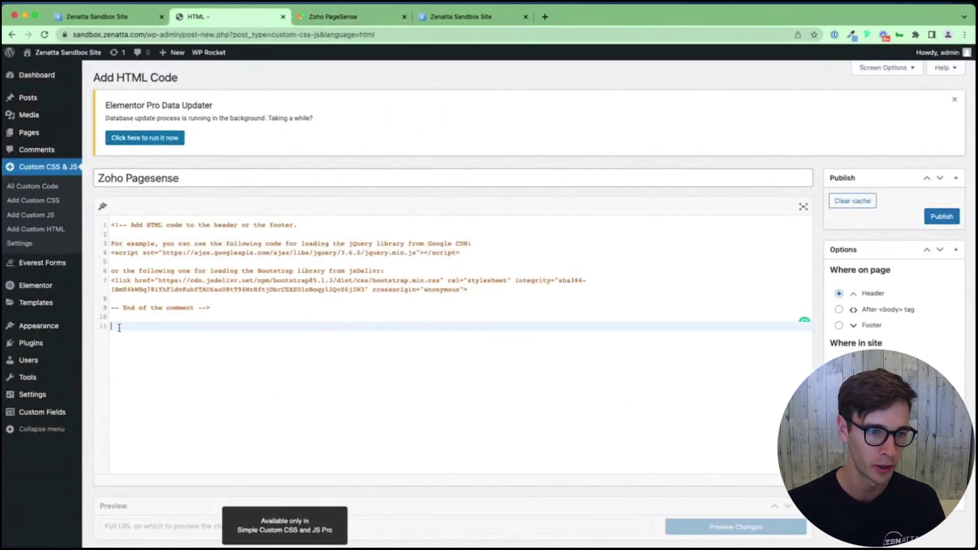
key(super+v)
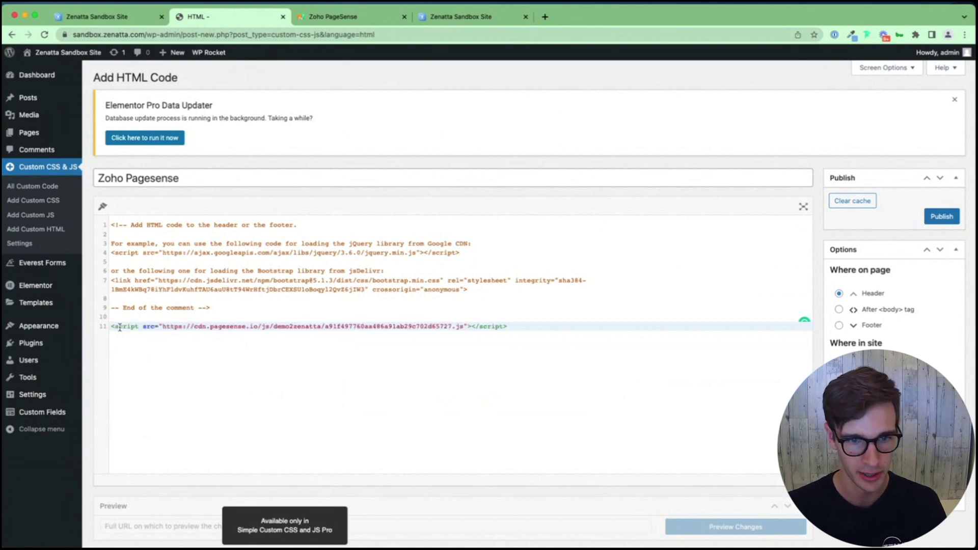
click(945, 218)
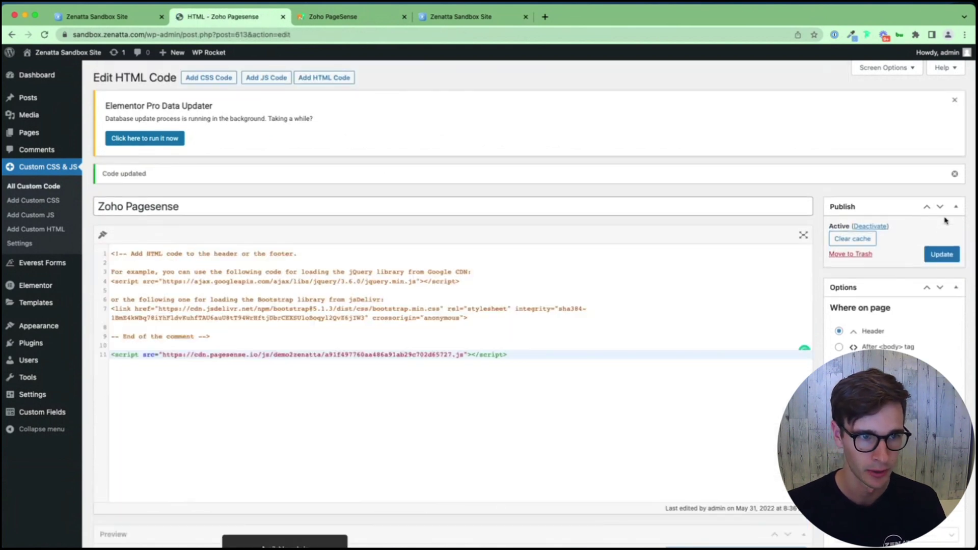
Check the Zoho Pagesense entry in the WordPress custom code list, and advance the PageSense onboarding to the Privacy stage
click(55, 168)
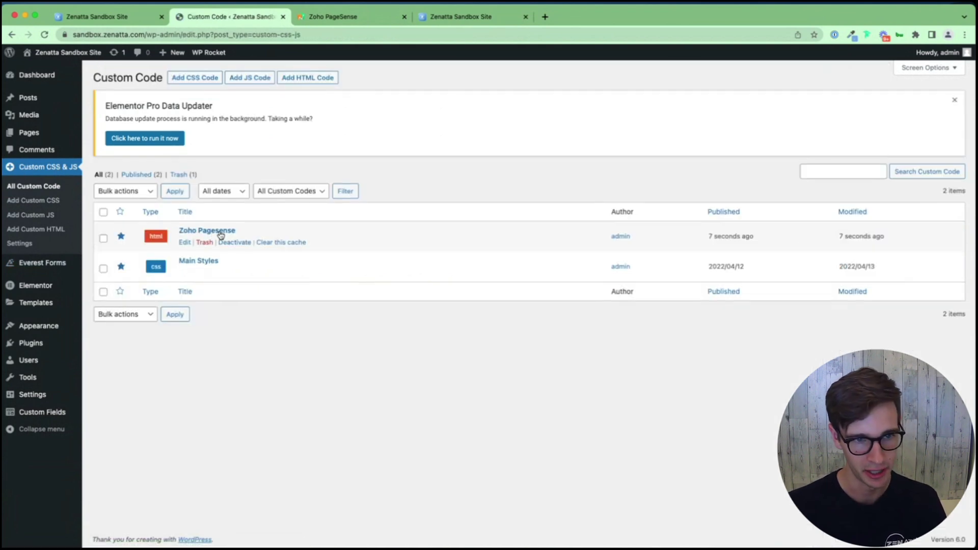
click(453, 17)
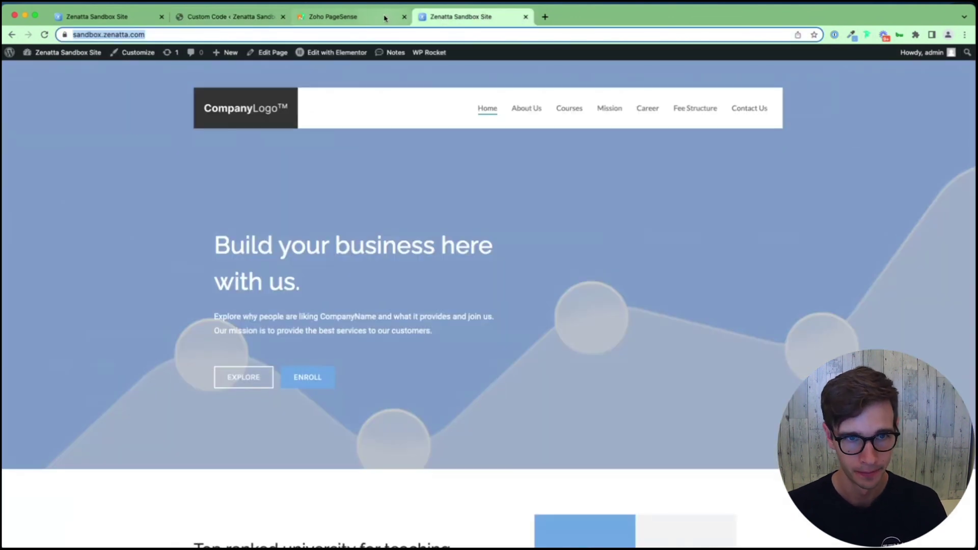
click(384, 19)
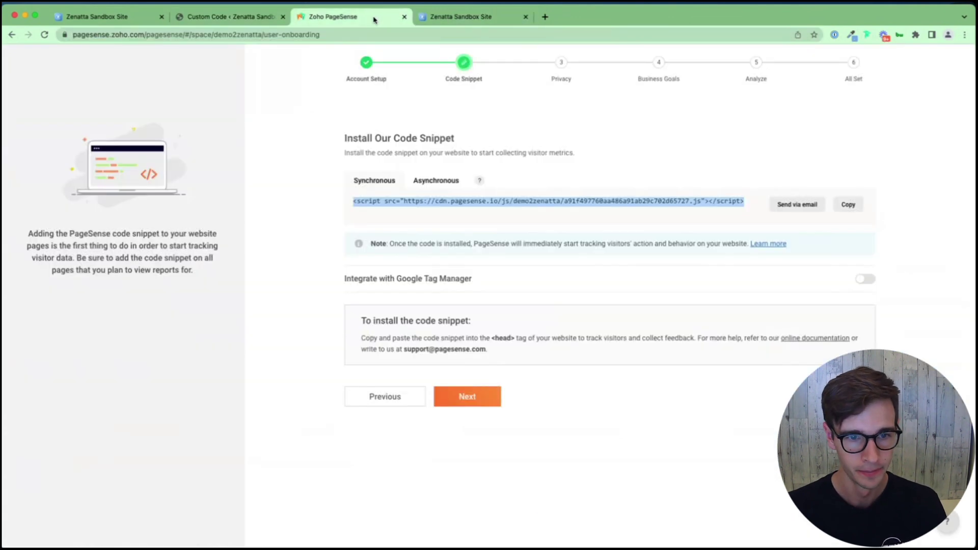
click(467, 397)
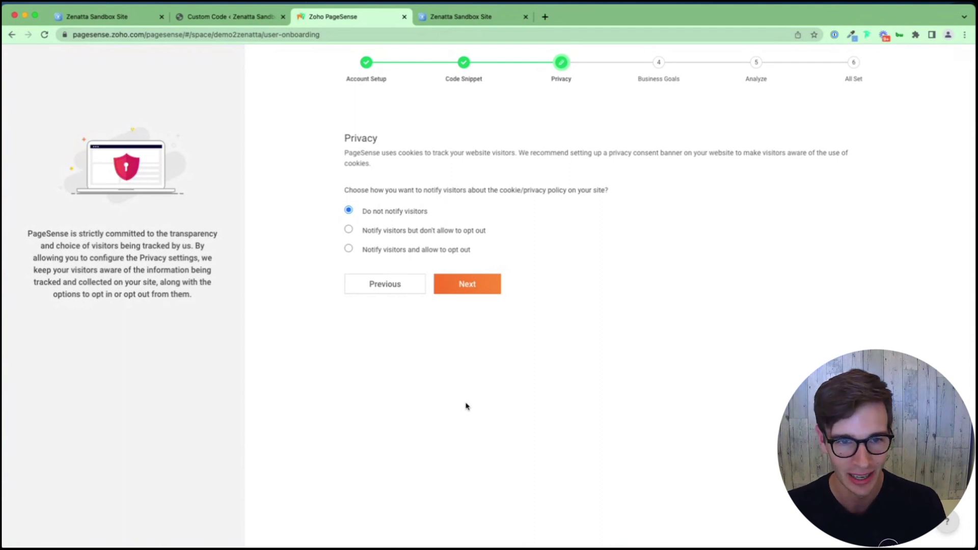
Choose "Notify visitors and allow to opt out" as the privacy option, and skip the Business Goals stage without adding a goal
click(381, 251)
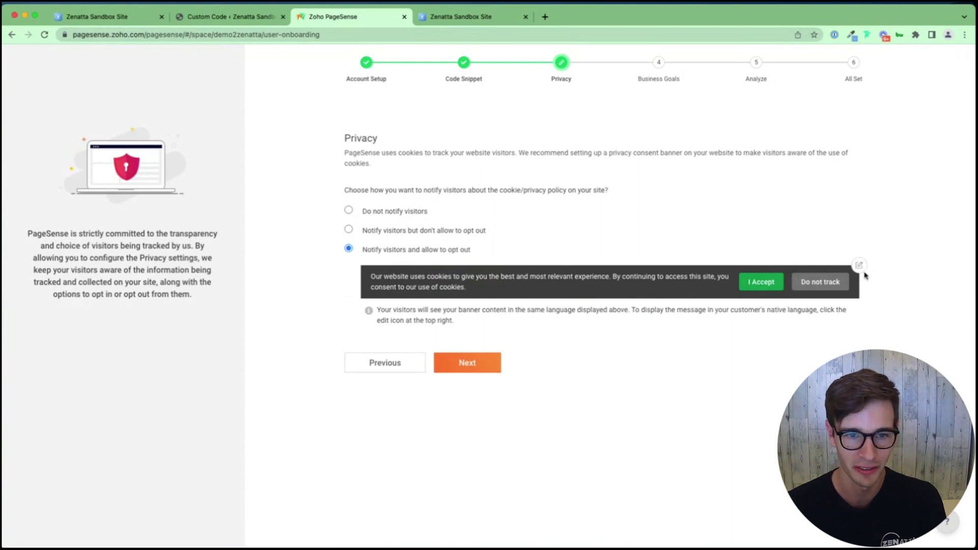
click(471, 366)
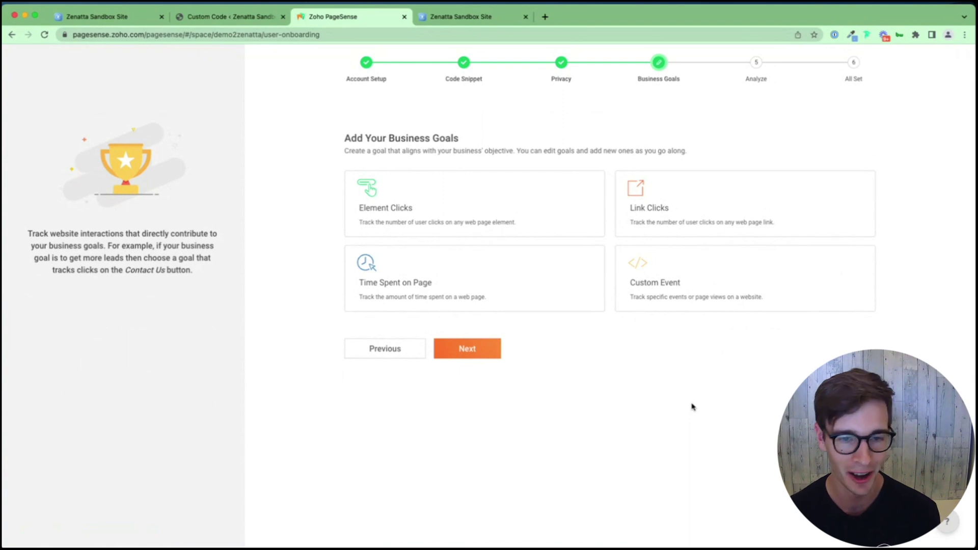
click(466, 352)
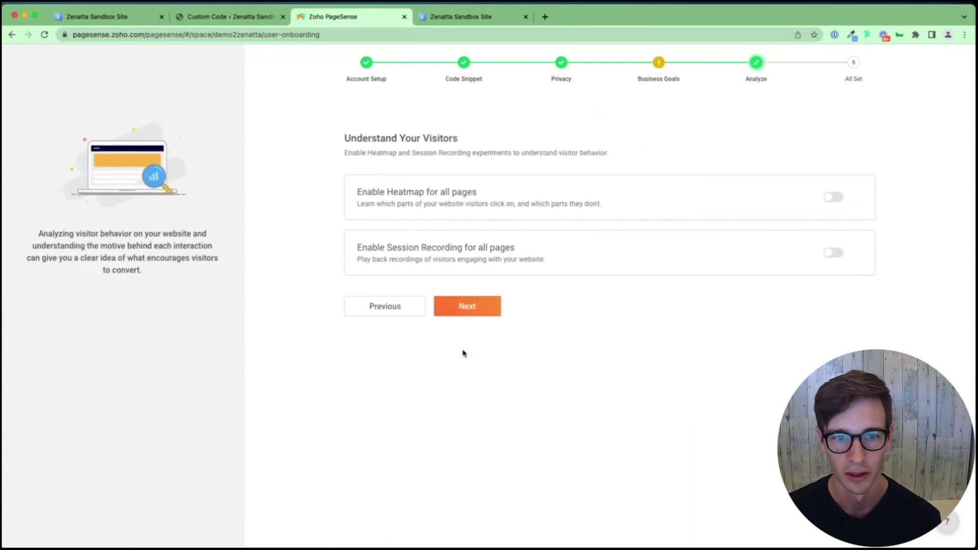
Enable Heatmap for all pages in the Analyze stage and finish the onboarding to start optimizing
click(830, 198)
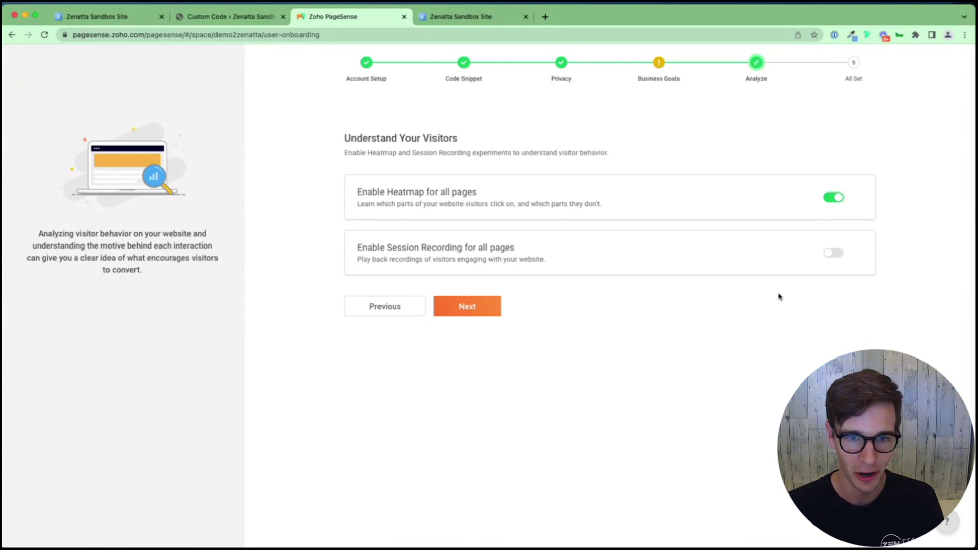
click(474, 307)
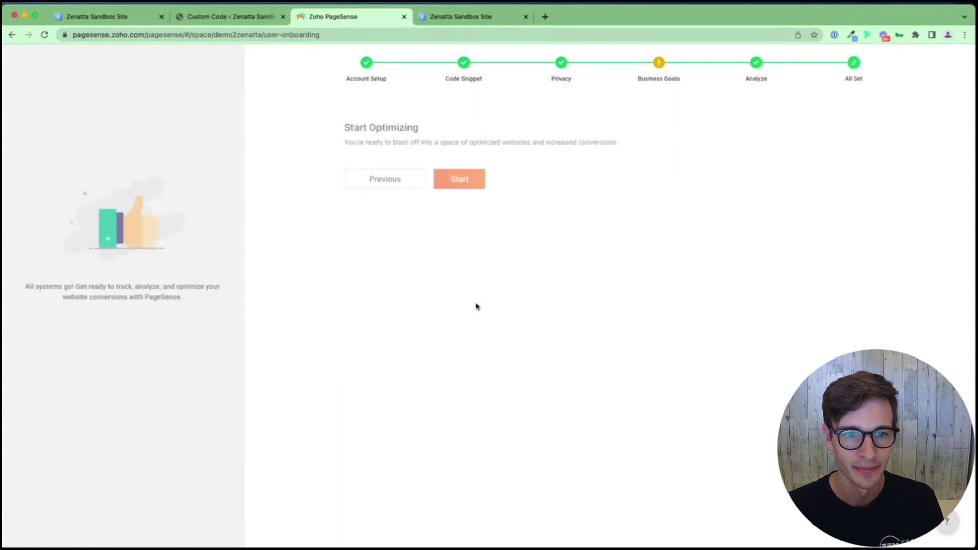
click(460, 190)
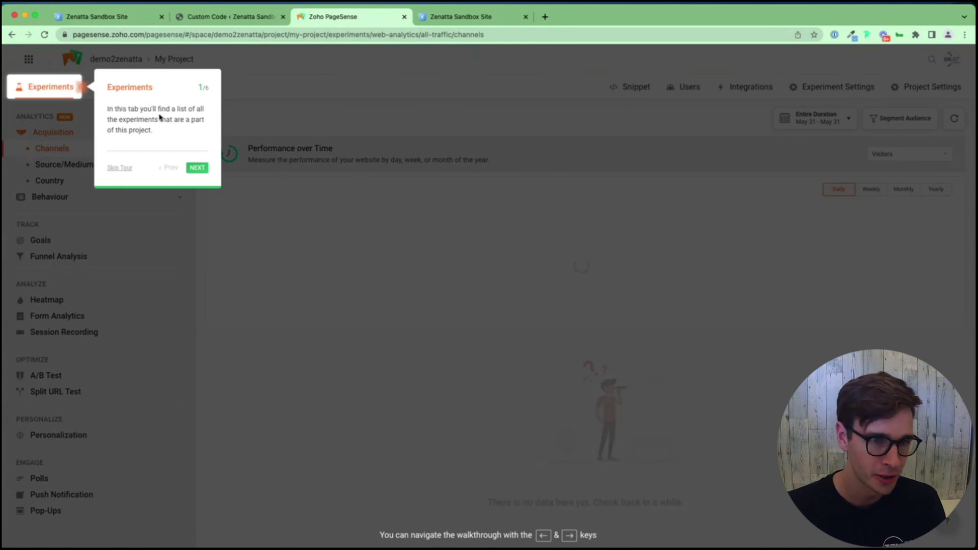
Go through the project walkthrough from Experiments to Project Settings and complete it
click(196, 167)
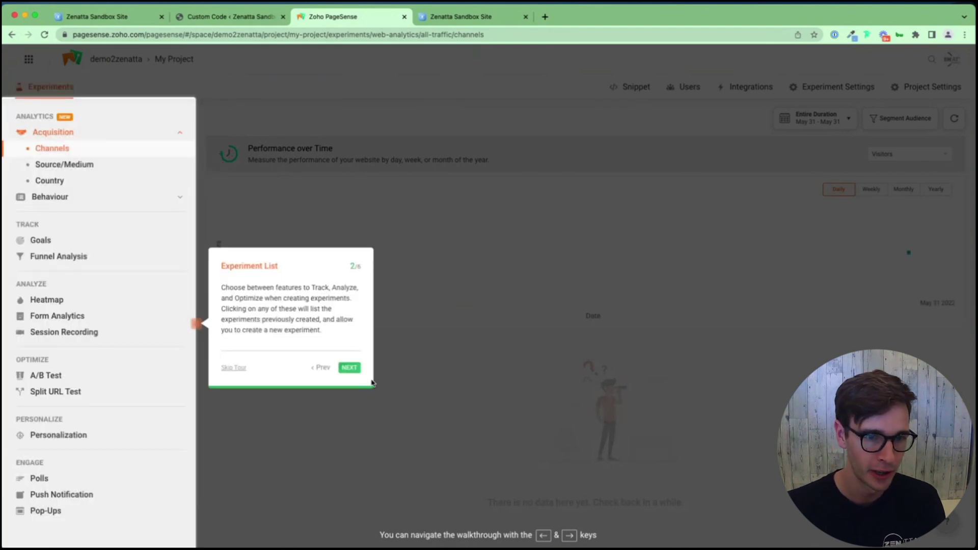
click(351, 369)
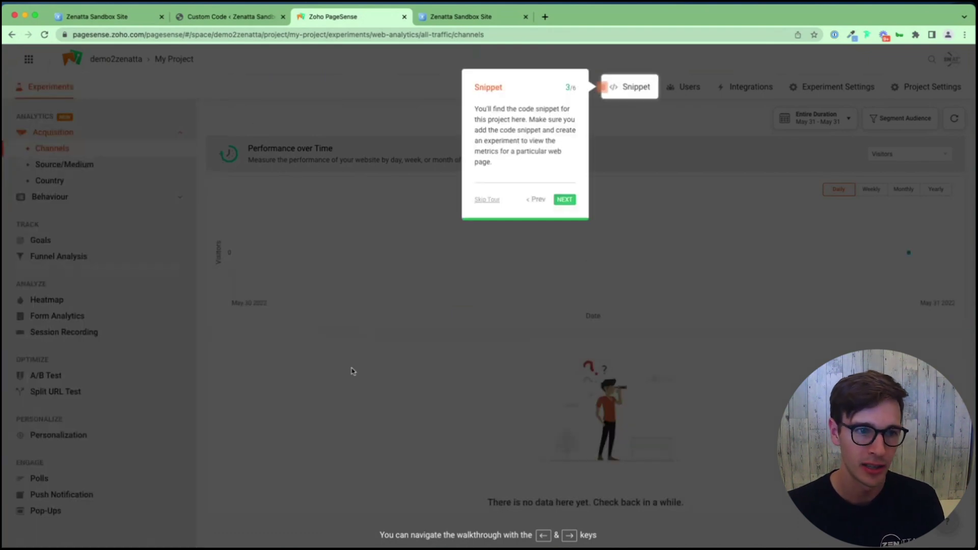
click(571, 200)
click(628, 179)
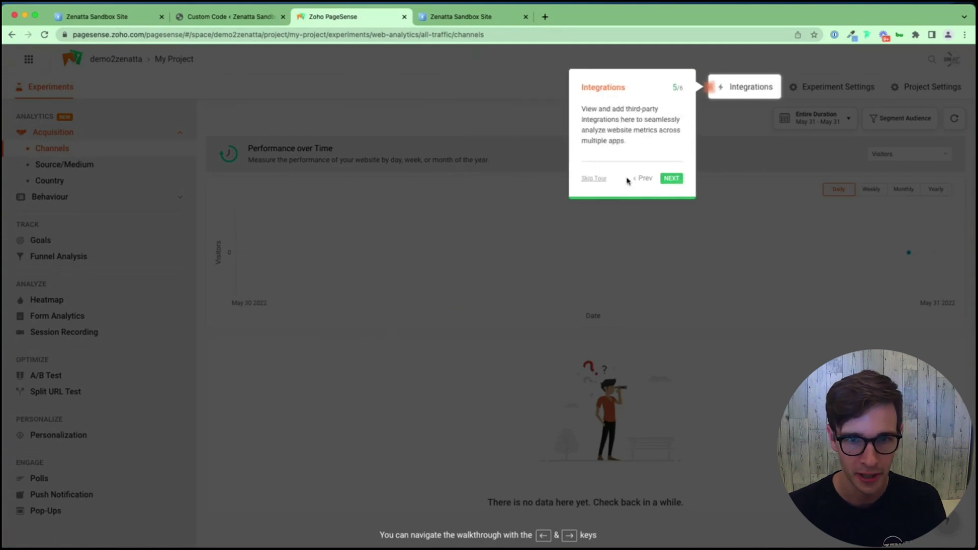
click(672, 179)
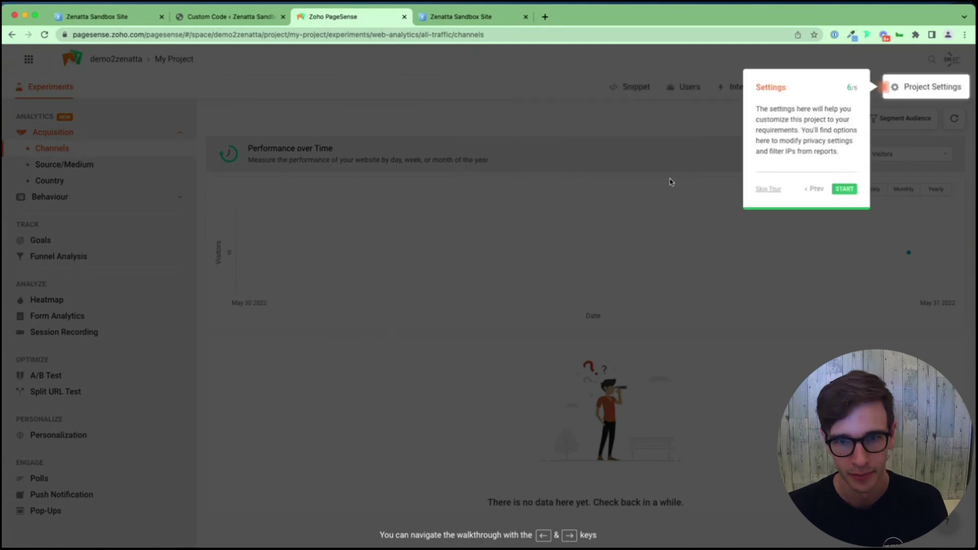
click(845, 189)
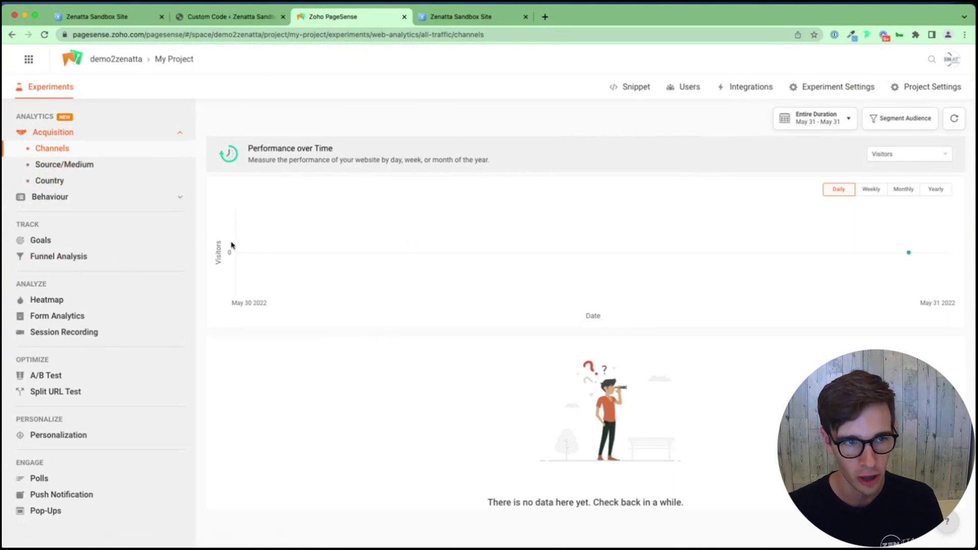
Look through the Source/Medium and Country reports, the Behaviour options, and the Goals and Push Notification sections of the project
click(51, 168)
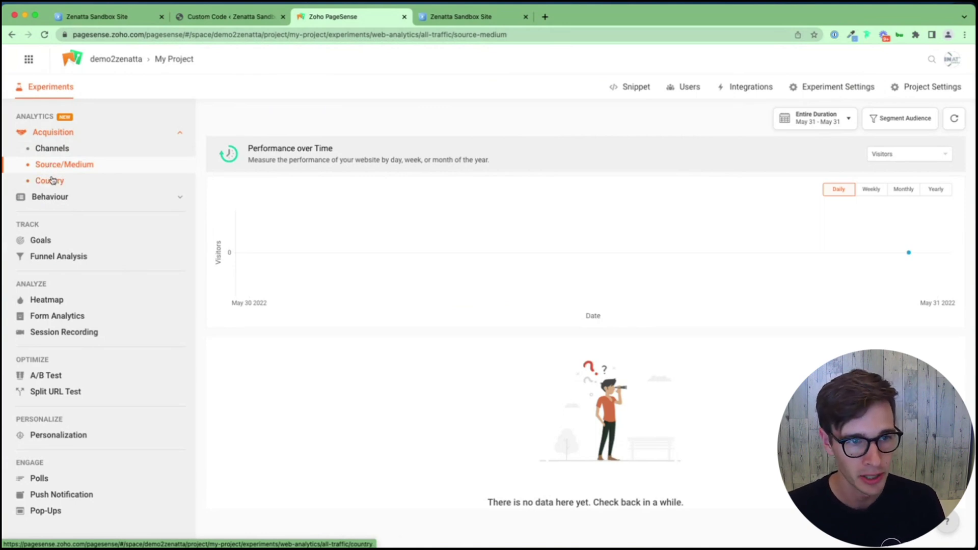
click(52, 179)
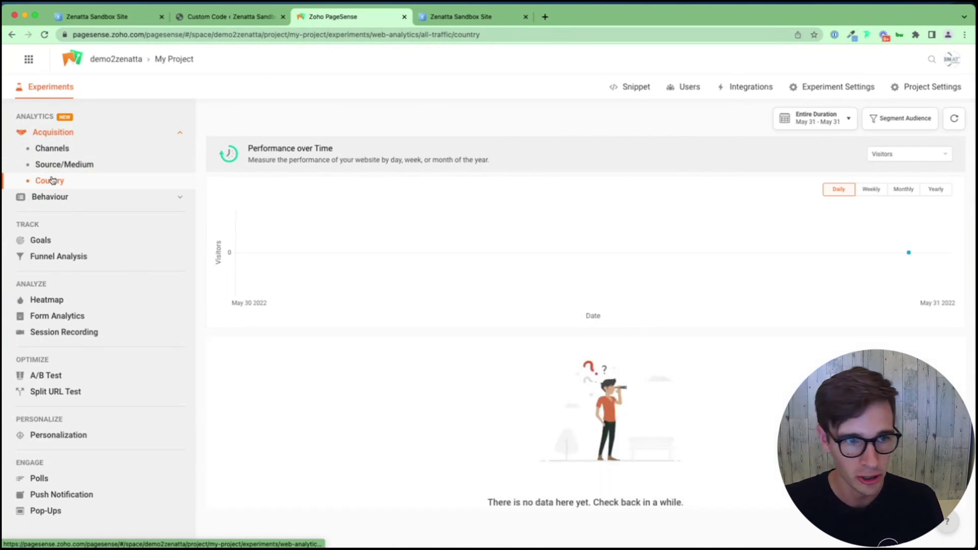
click(68, 201)
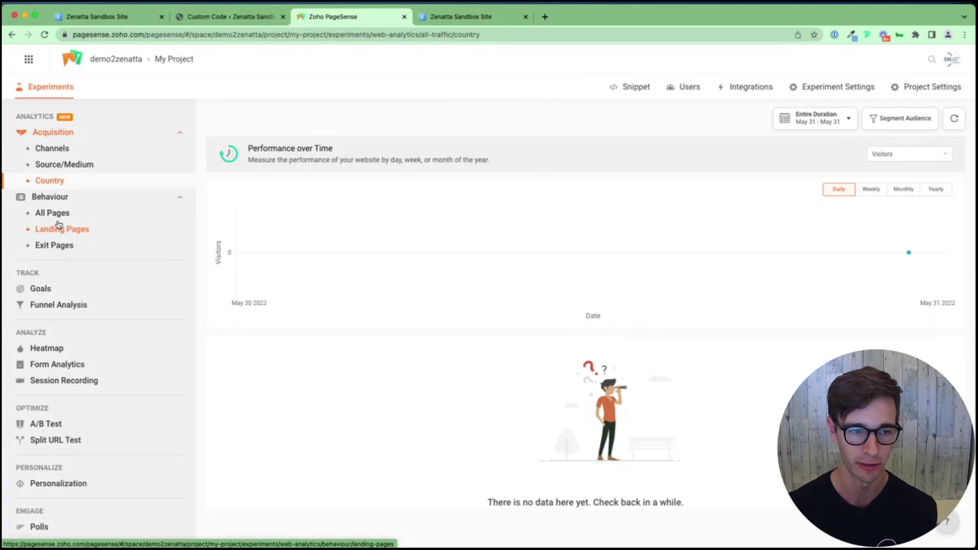
click(42, 287)
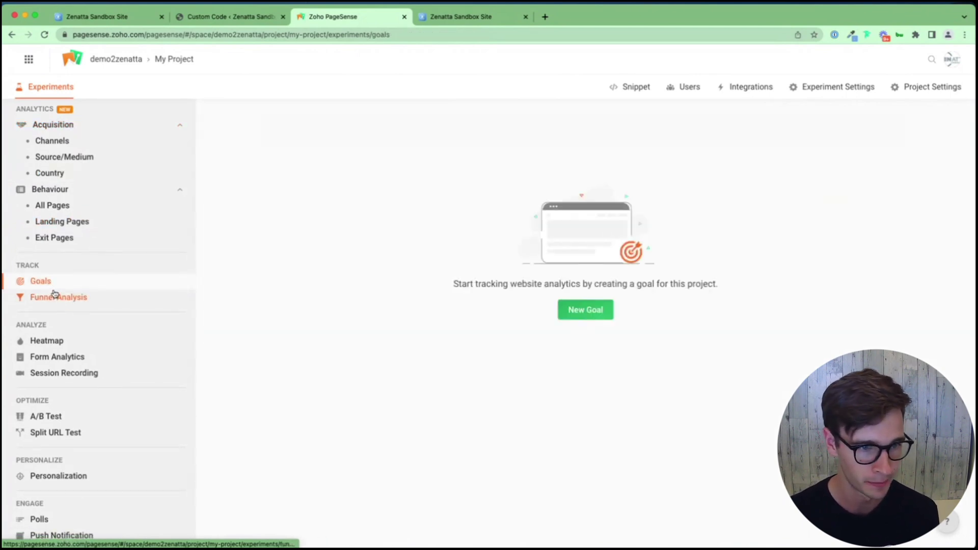
scroll(76, 326, down, 1)
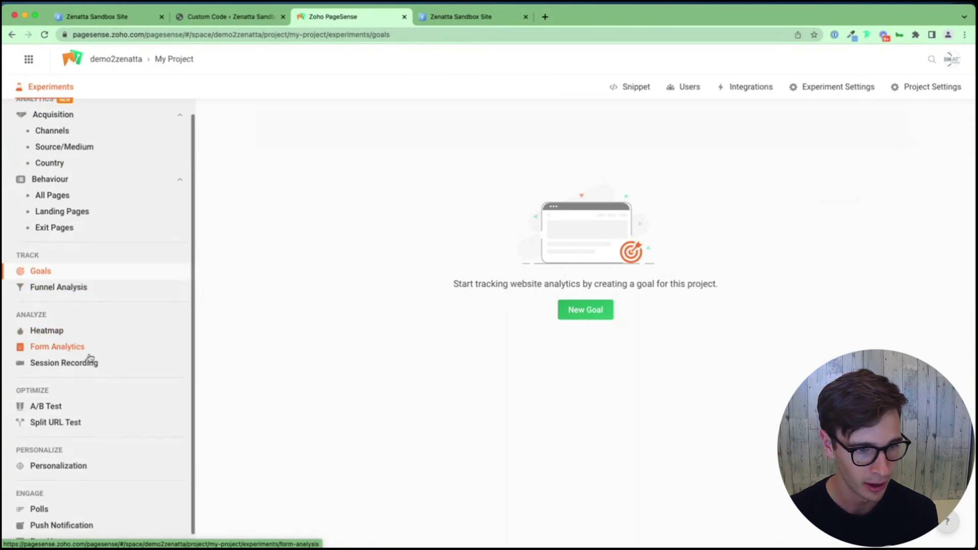
scroll(89, 357, down, 1)
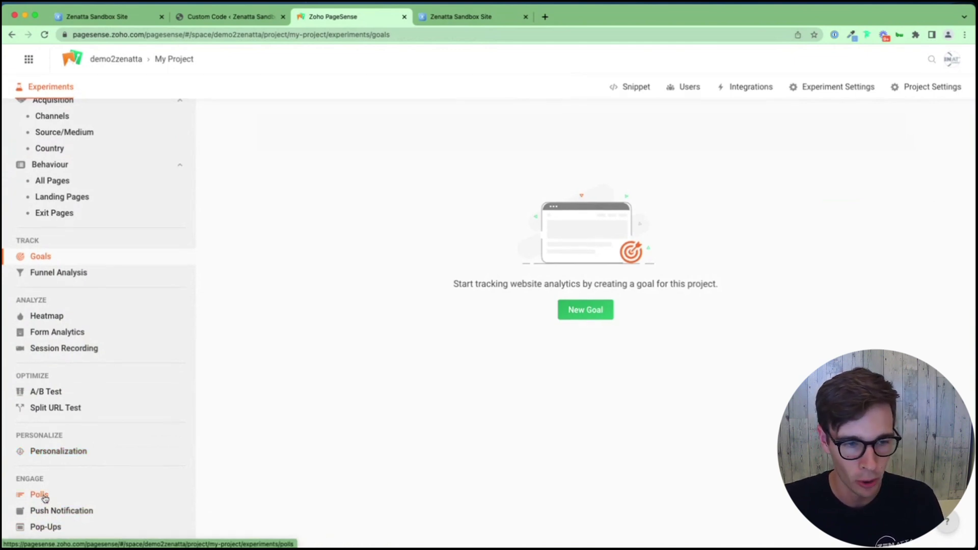
click(55, 511)
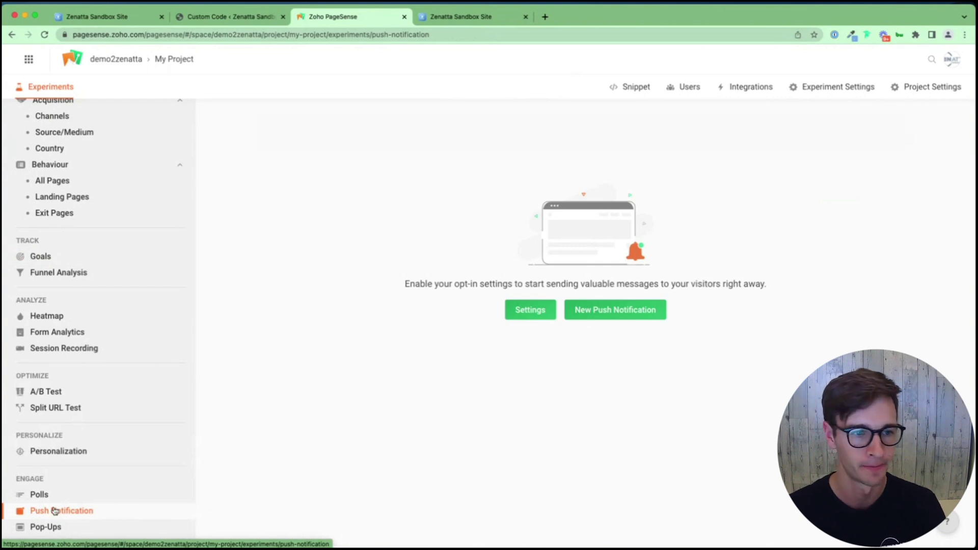
Start a new heatmap experiment and name it "Home Page Test Heatmap"
click(39, 319)
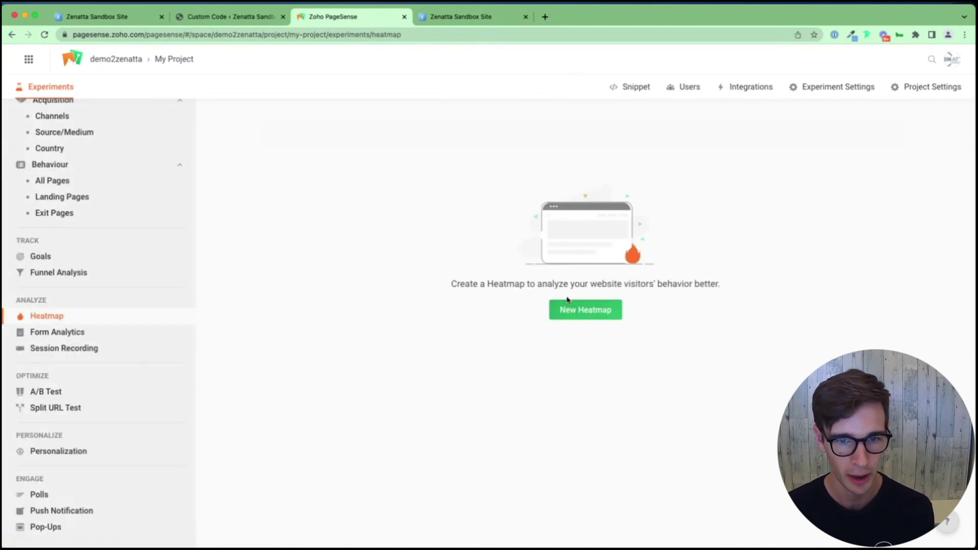
click(587, 309)
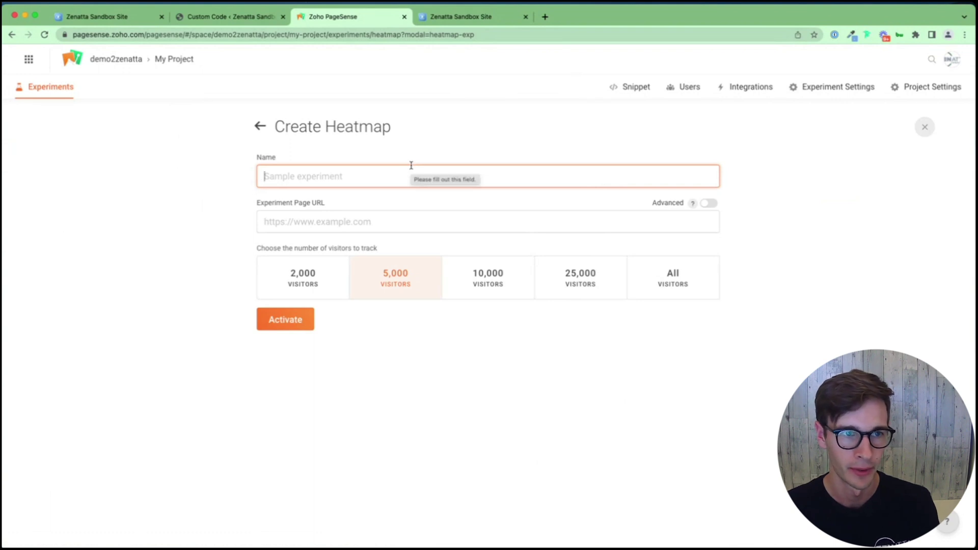
text(Home Page Test E)
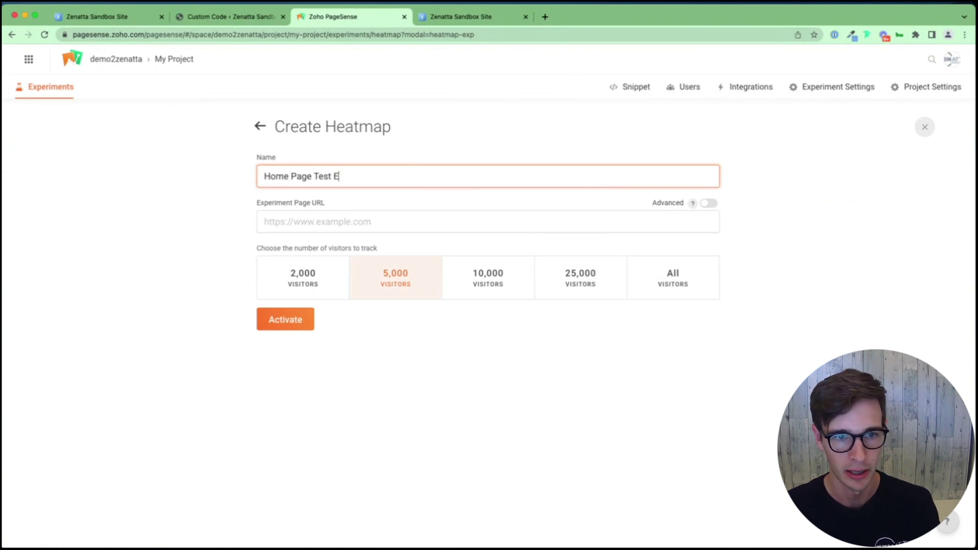
key(BackSpace)
text(Heatmap)
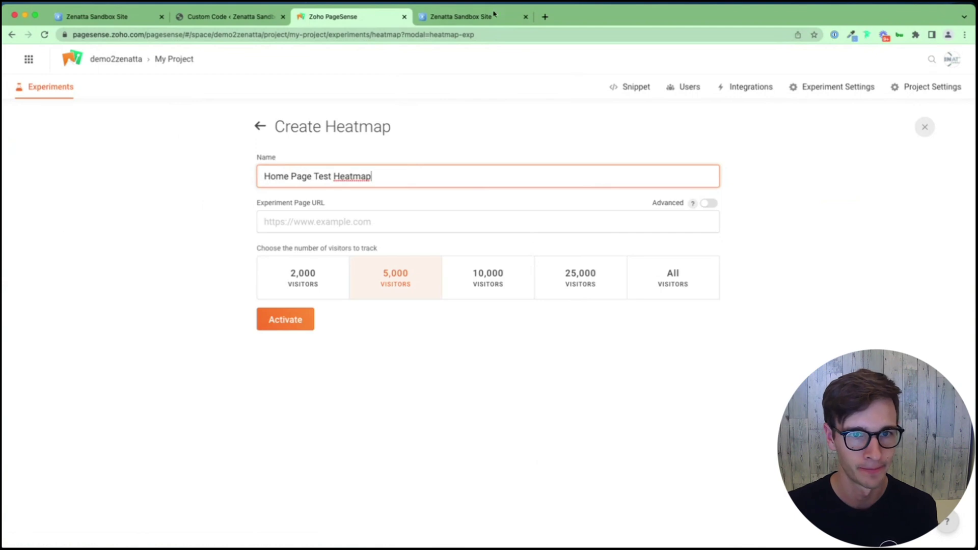
click(444, 21)
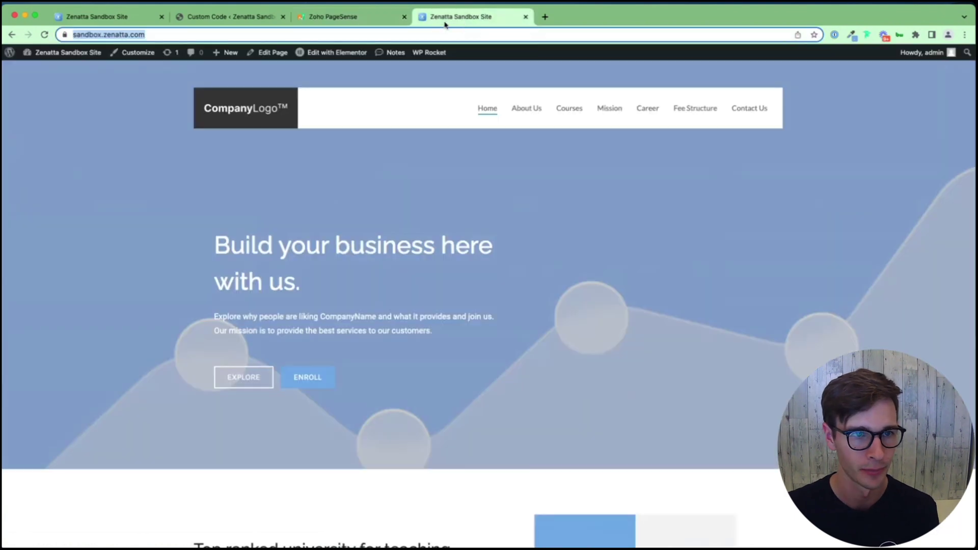
click(356, 17)
click(320, 230)
text(https://sandbox.zenatta.com/)
click(168, 232)
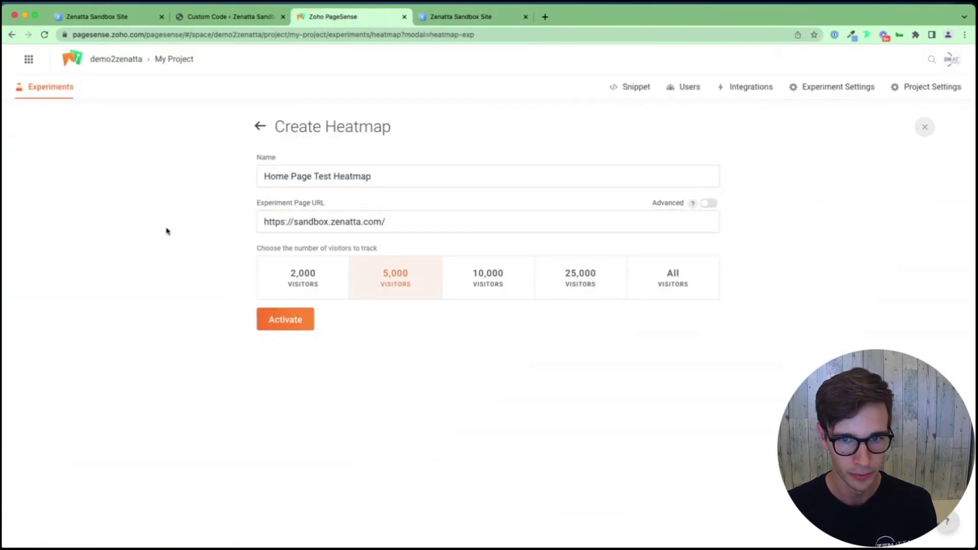
click(670, 274)
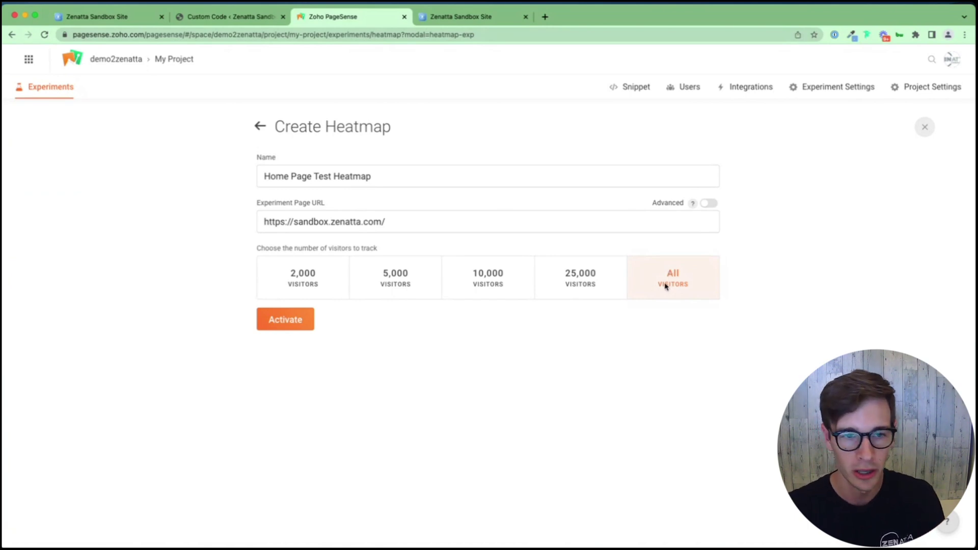
click(276, 321)
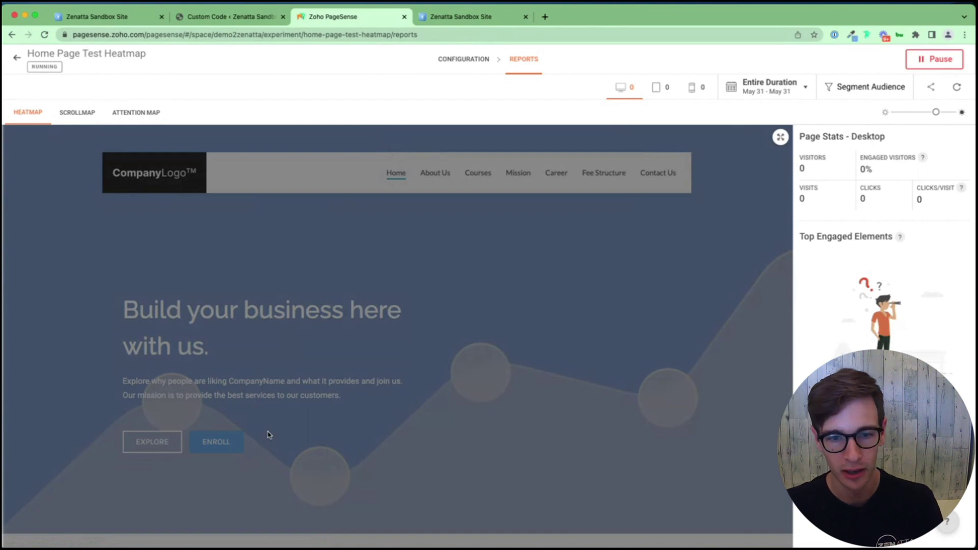
click(473, 60)
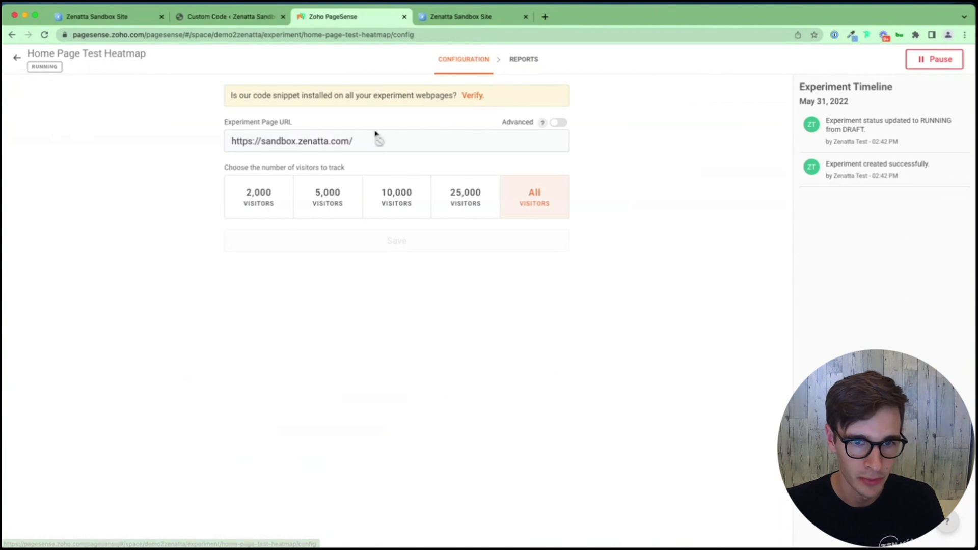
click(473, 96)
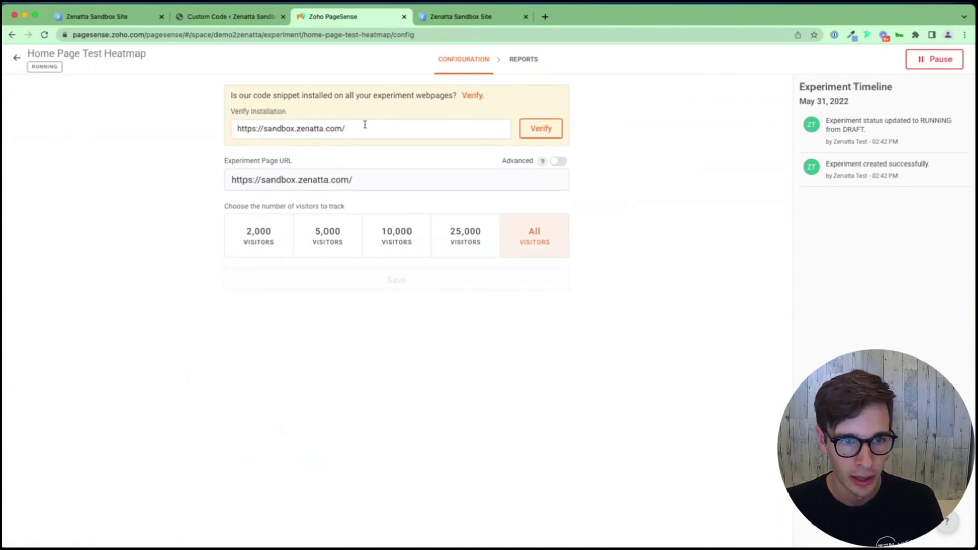
drag(365, 125, 110, 130)
click(93, 138)
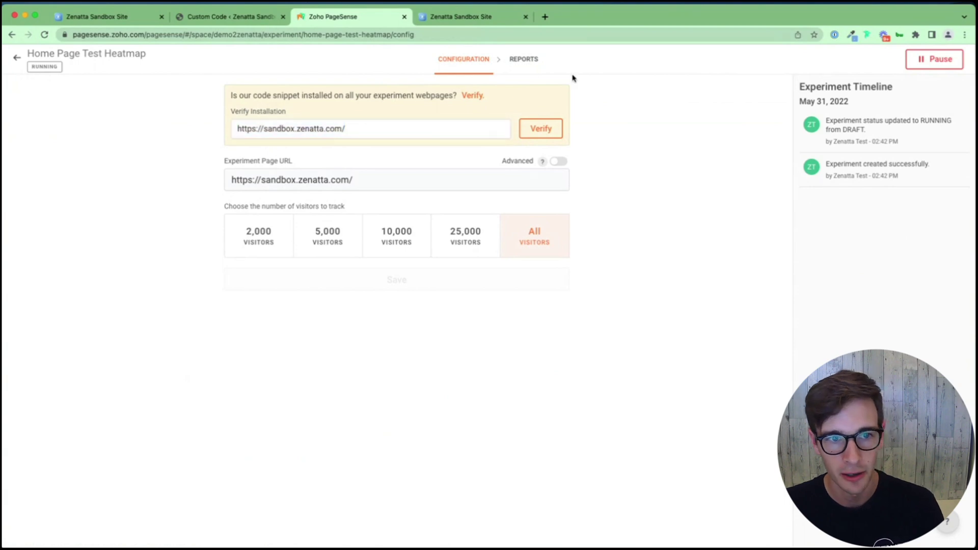
click(534, 125)
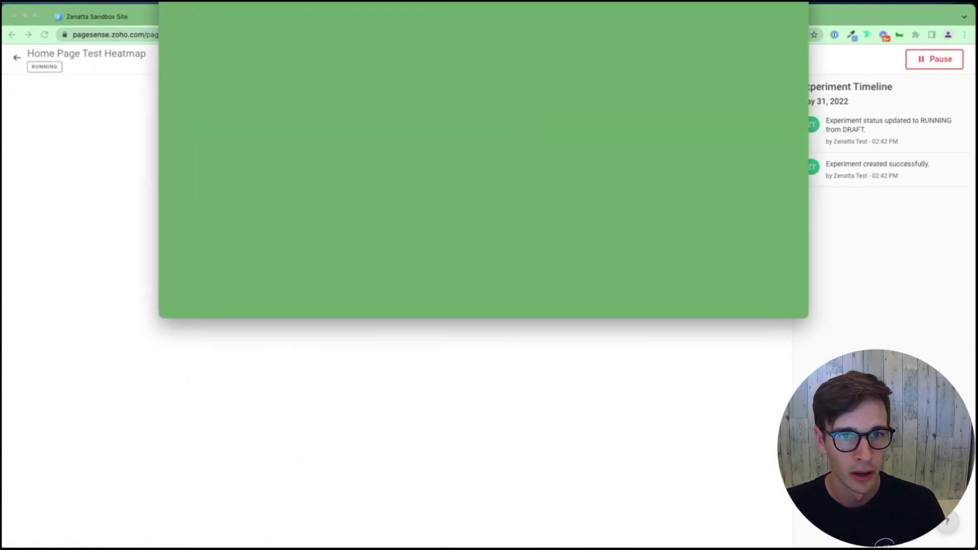
drag(459, 7, 439, 113)
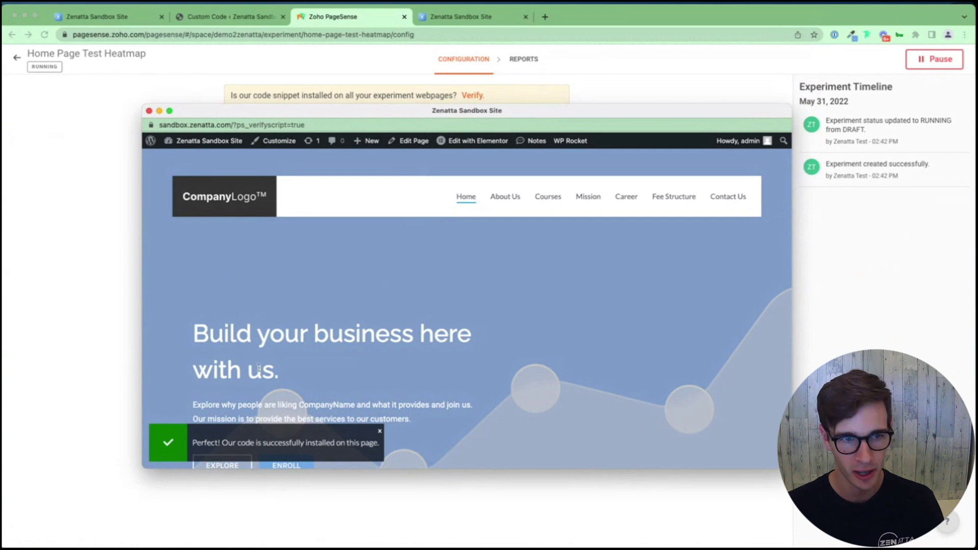
click(149, 110)
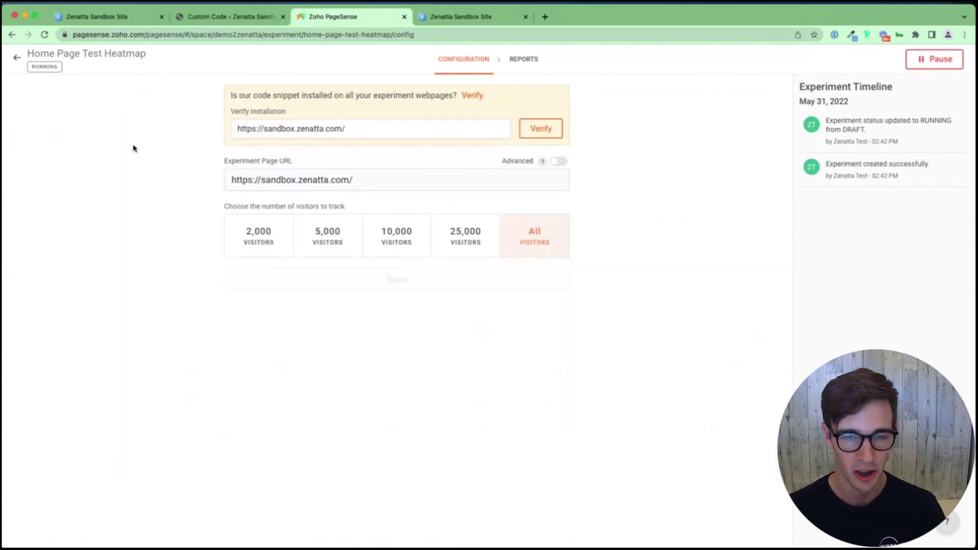
View the heatmap report for tablet and for mobile visitors
click(524, 60)
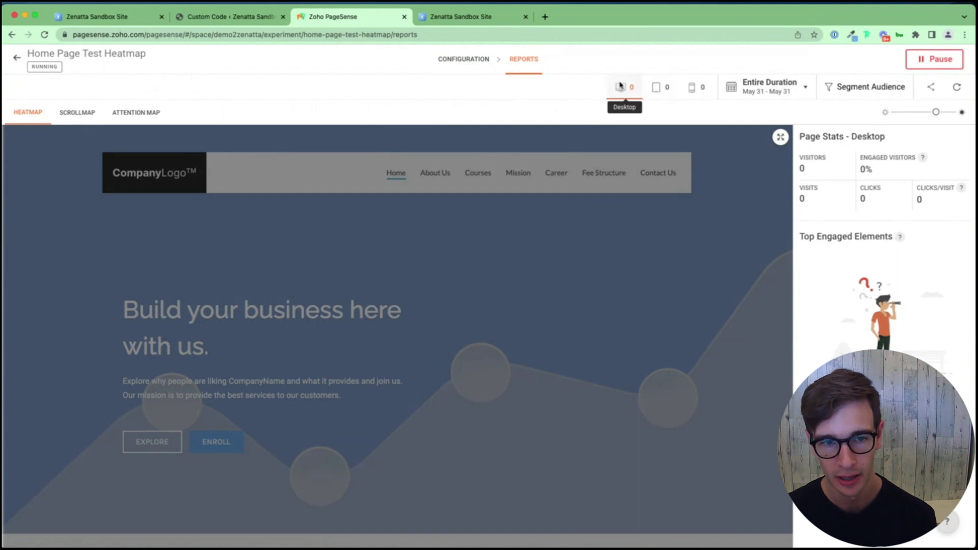
click(671, 88)
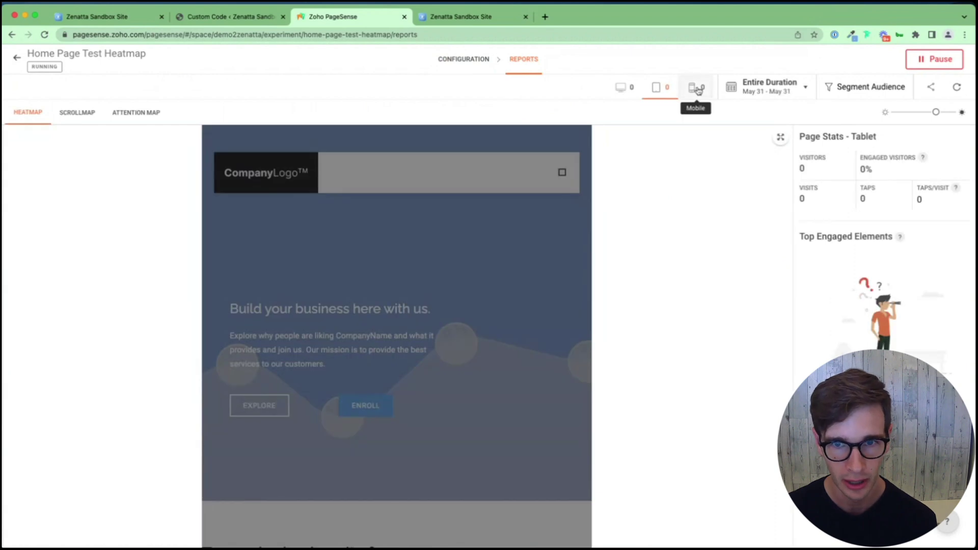
click(697, 89)
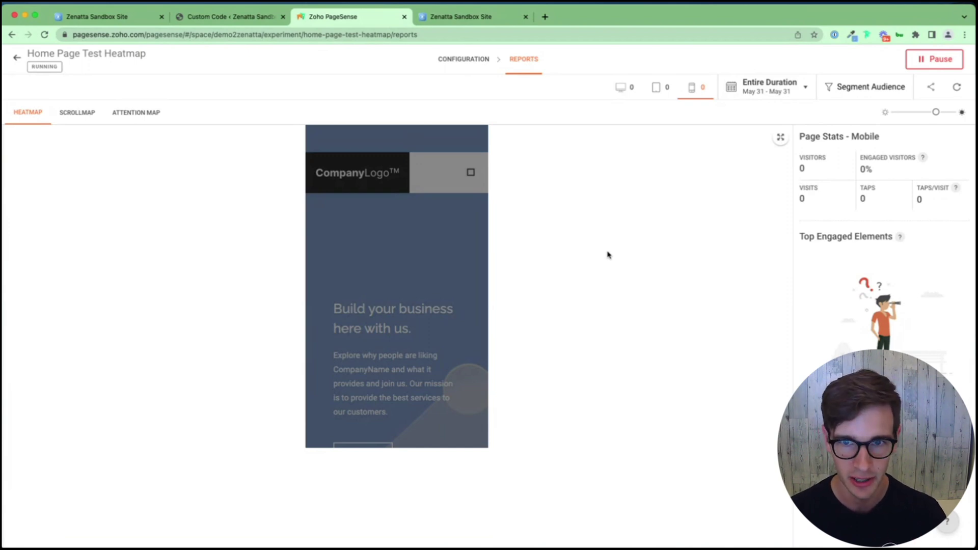
View the heatmap report for desktop visitors
click(624, 87)
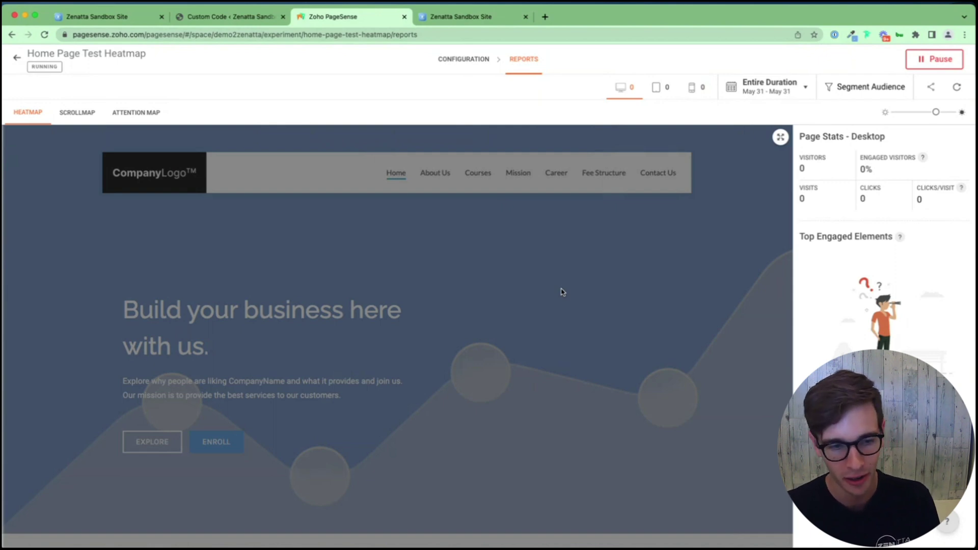
Switch to the Zenatta PageSense Tutorial Video file in Figma and examine the before and after navigation heatmaps of the April 2021 site redesign
key(super+Tab)
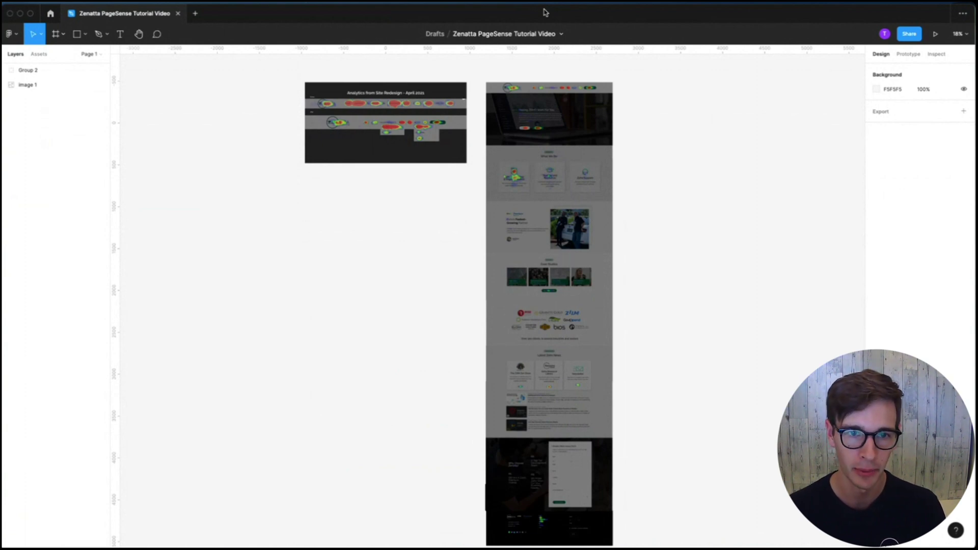
scroll(364, 66, up, 10)
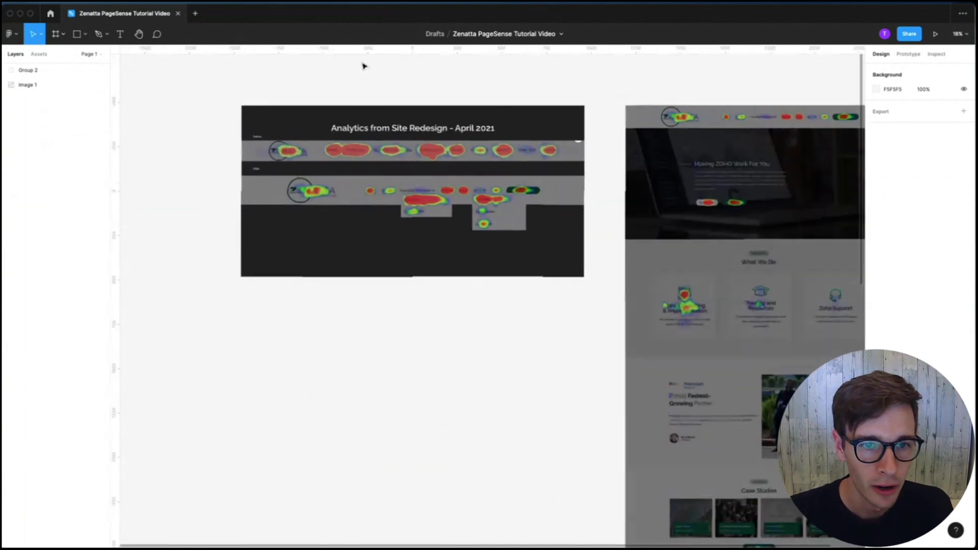
scroll(364, 66, down, 3)
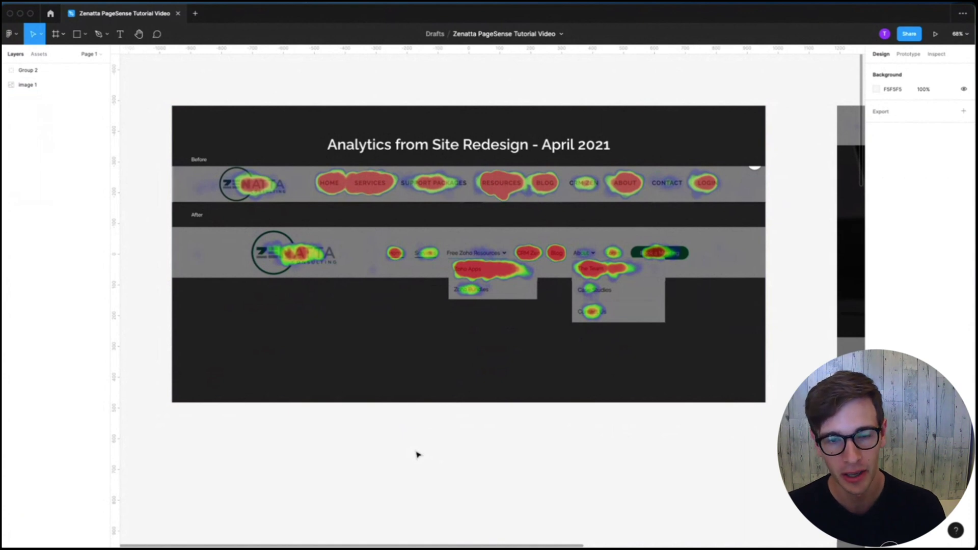
click(504, 380)
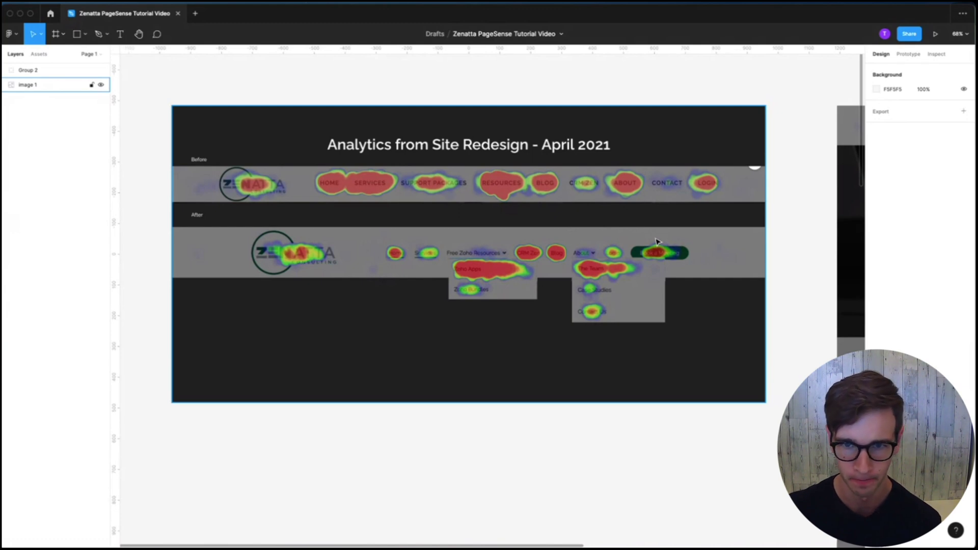
Examine the full home page heatmap beside the redesign comparison, from the header and hero buttons down to the What We Do cards
scroll(656, 242, down, 5)
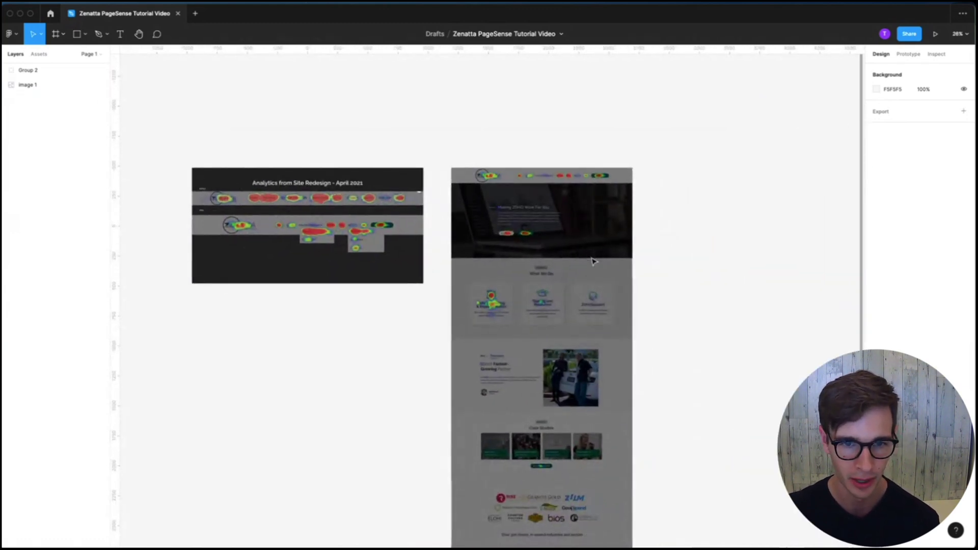
scroll(593, 261, up, 5)
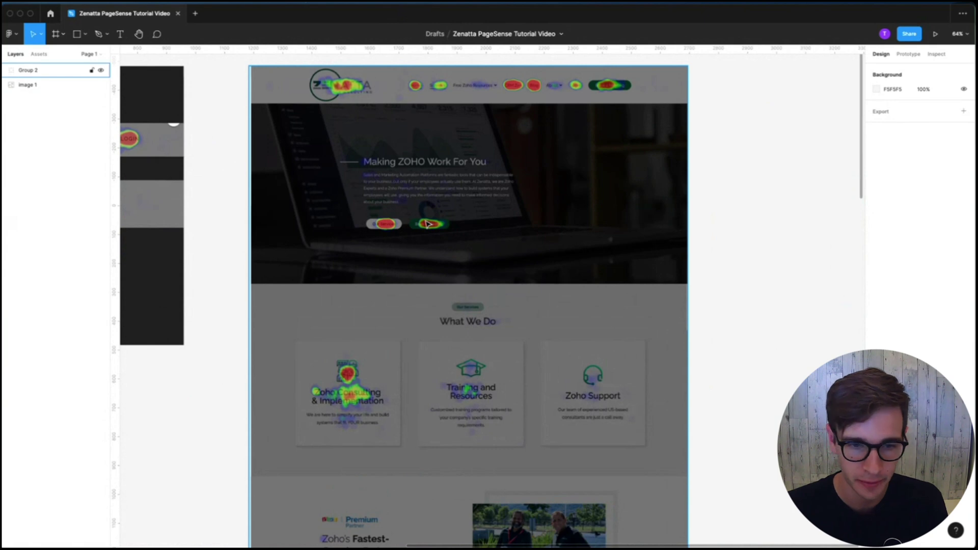
scroll(426, 222, down, 5)
scroll(436, 295, up, 3)
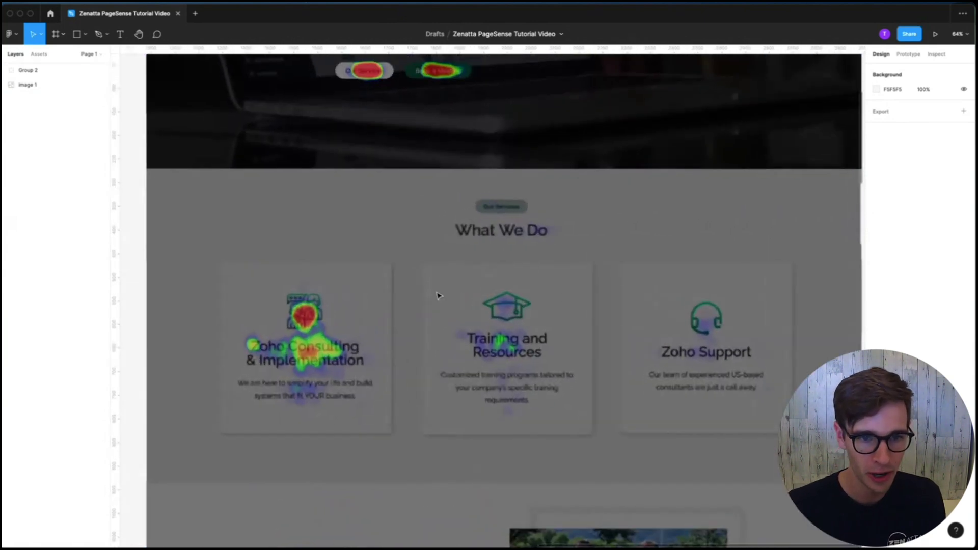